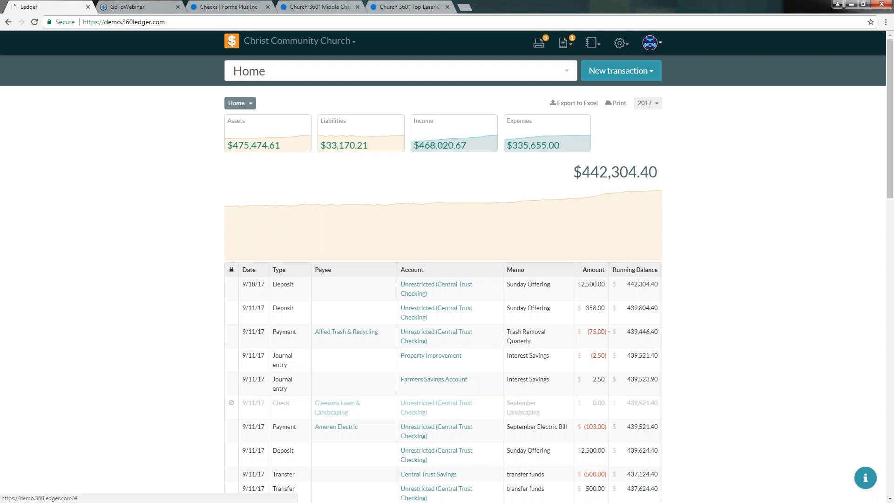
Go to the Payees settings page through the account avatar and gear settings menus.
click(654, 45)
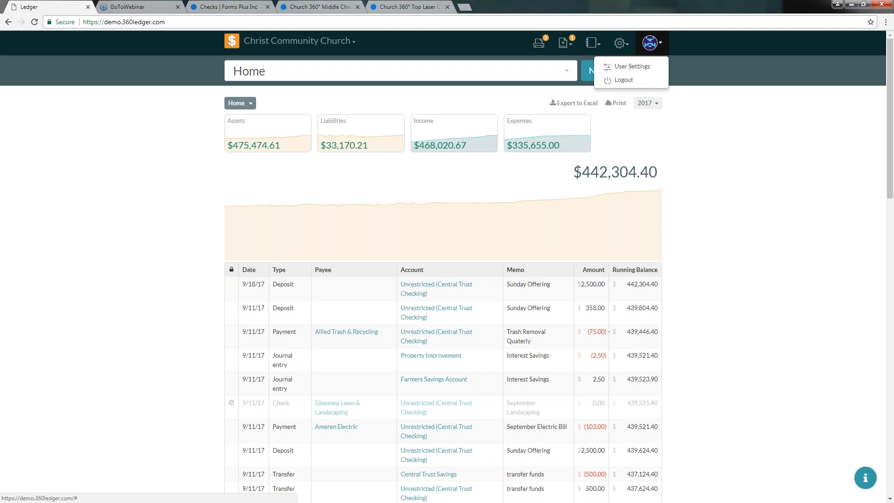
click(650, 43)
click(620, 43)
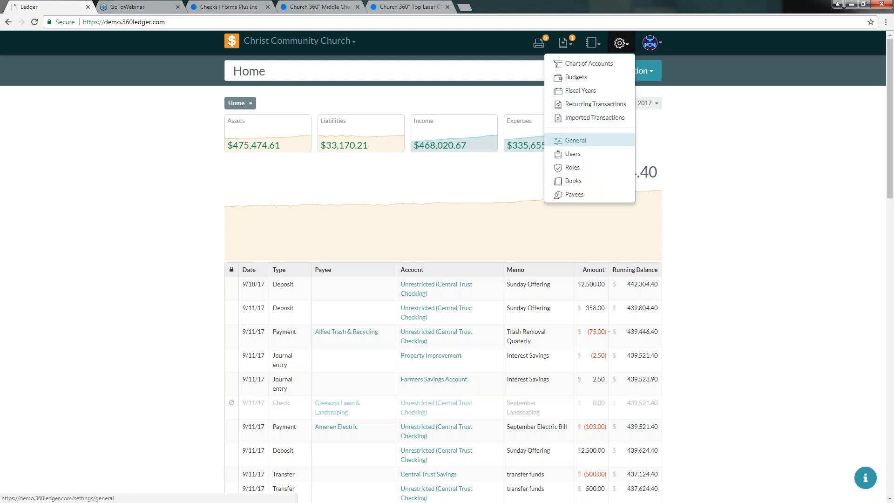
click(581, 198)
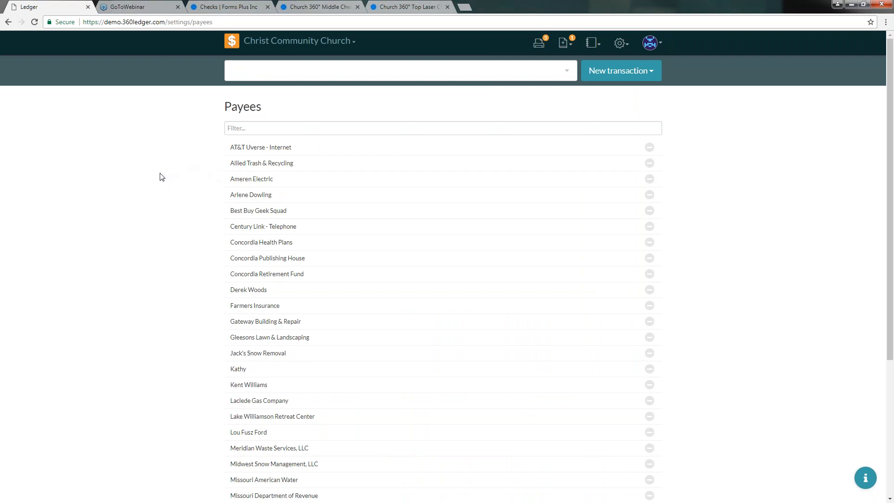
scroll(162, 177, down, 1)
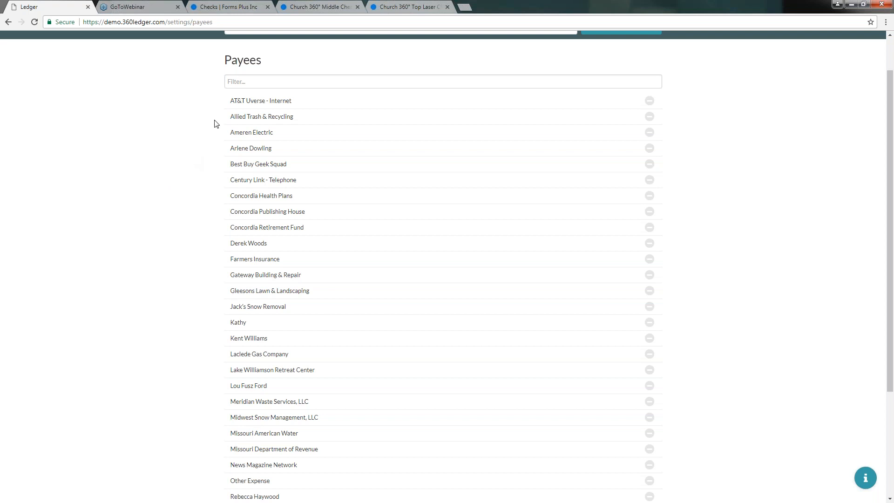
click(282, 81)
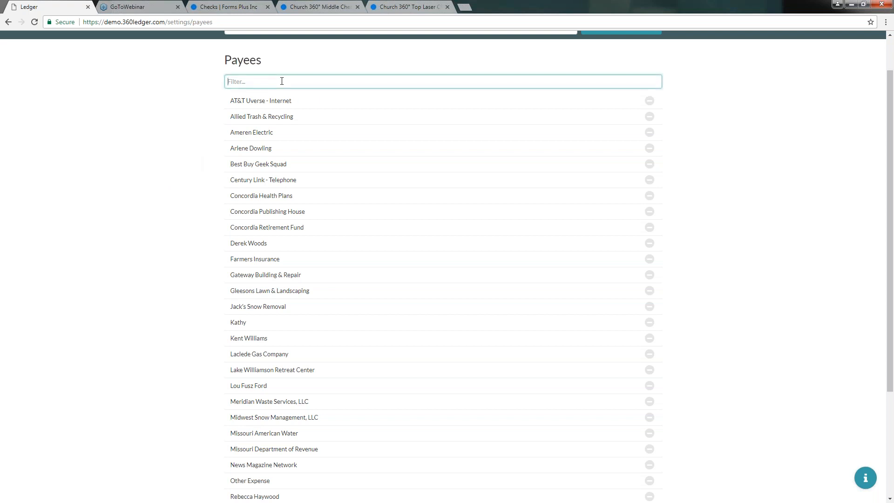
text(gate)
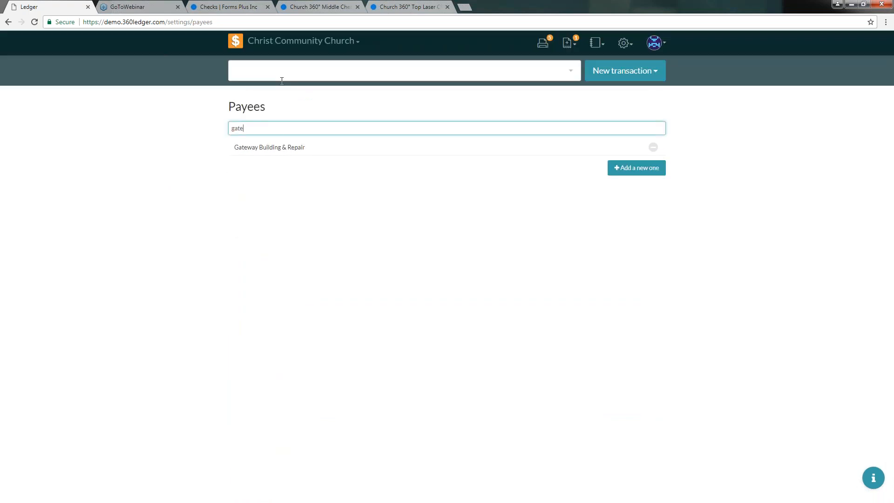
key(BackSpace)
key(BackSpace)
key(BackSpace)
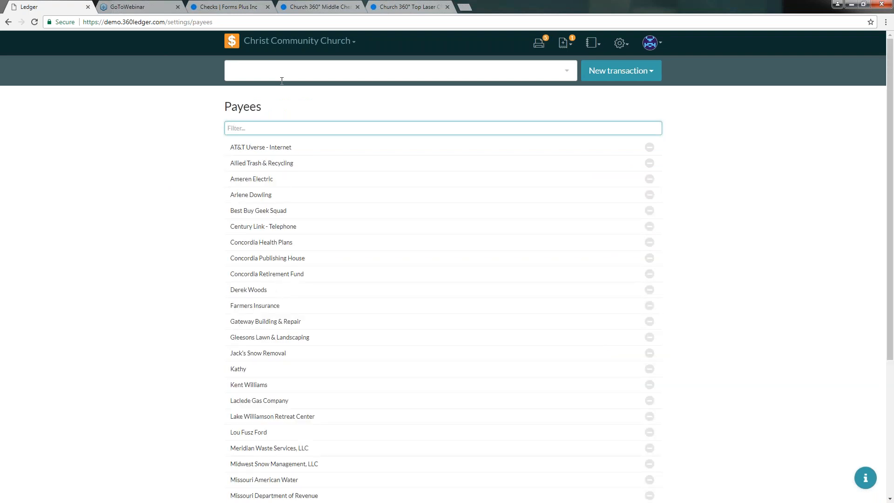
scroll(760, 183, down, 1)
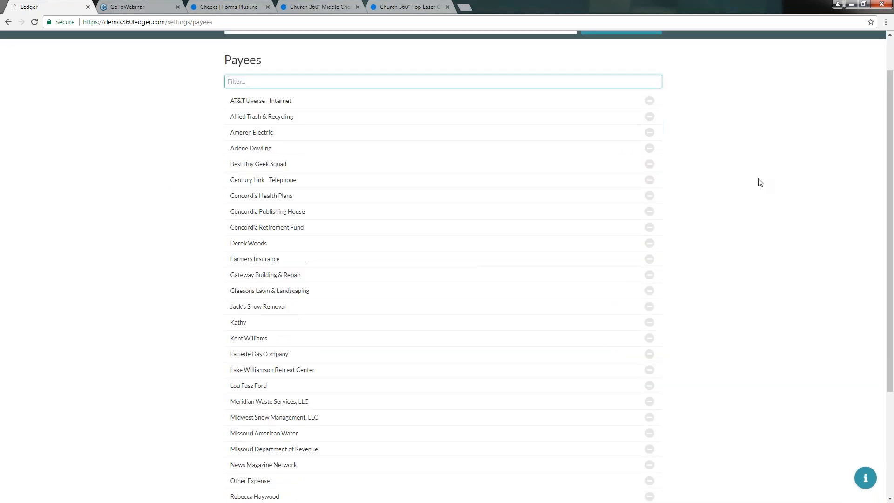
scroll(760, 182, down, 3)
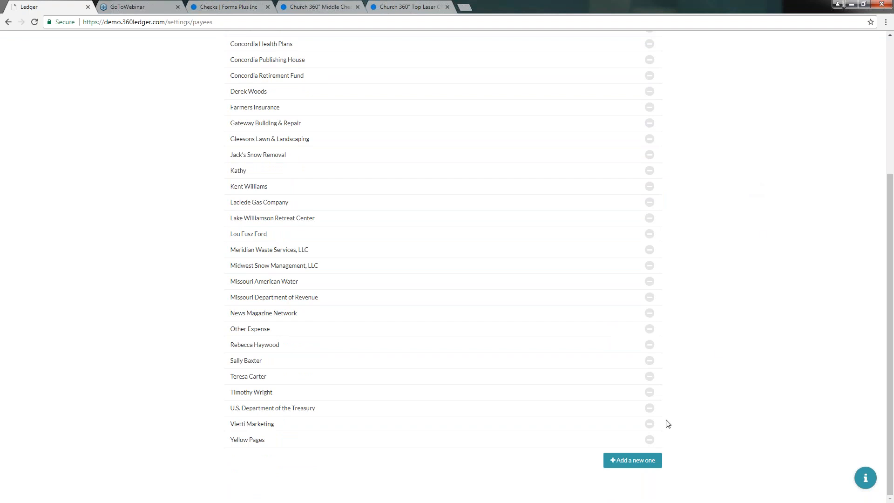
Start a new payee named Walmart with its street address in Kirkwood, MO.
click(627, 464)
scroll(682, 443, down, 1)
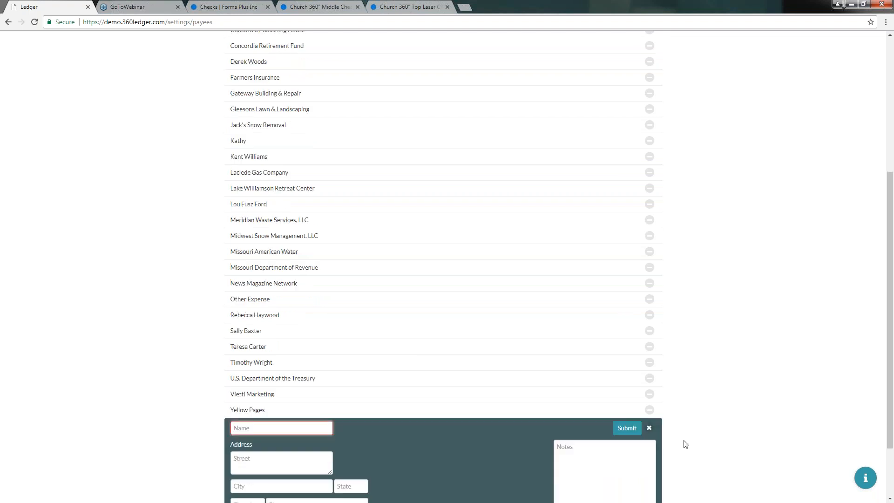
scroll(685, 444, down, 2)
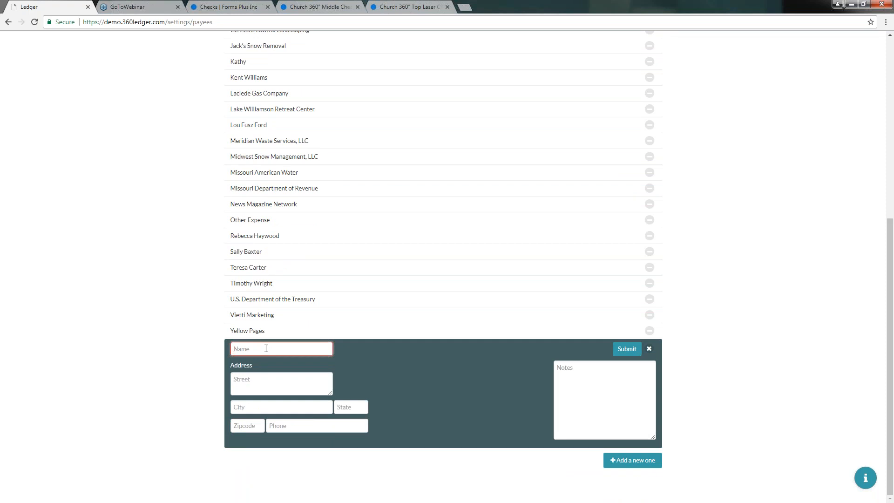
text(Walmart)
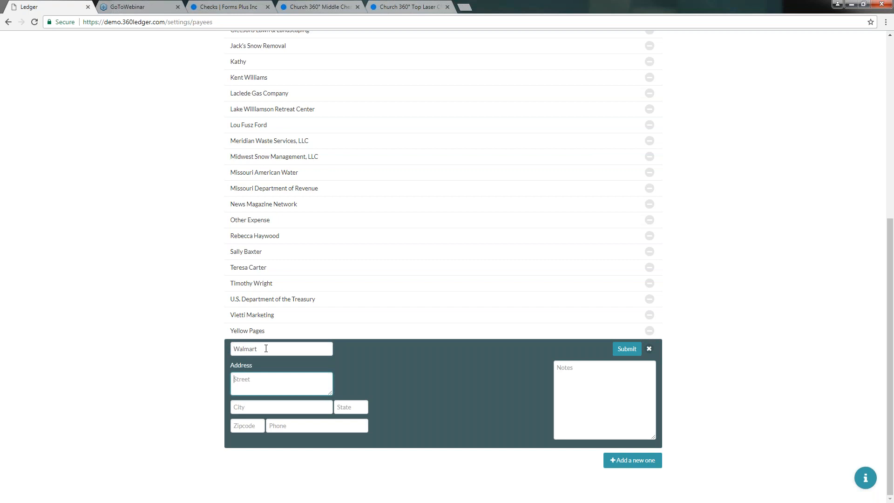
text(1202 )
text(S Kirt)
text(kwood R)
text(d)
key(Tab)
text(Kir)
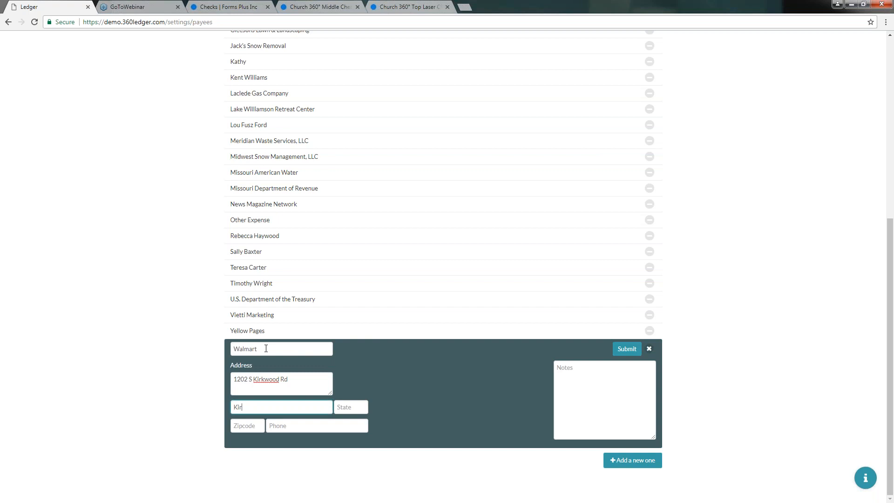
text(kwood)
key(Tab)
text(MO)
key(Tab)
Add the 63122 zip code, store phone and contact note, then save the Walmart payee.
text(63122)
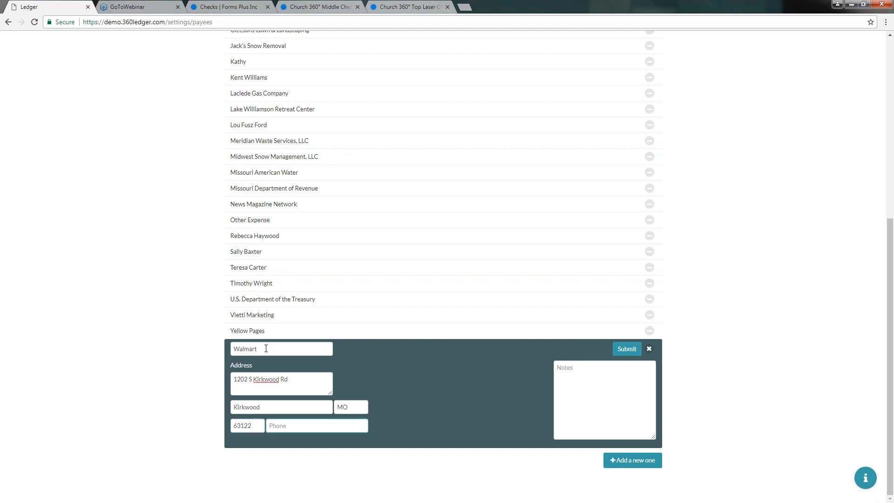
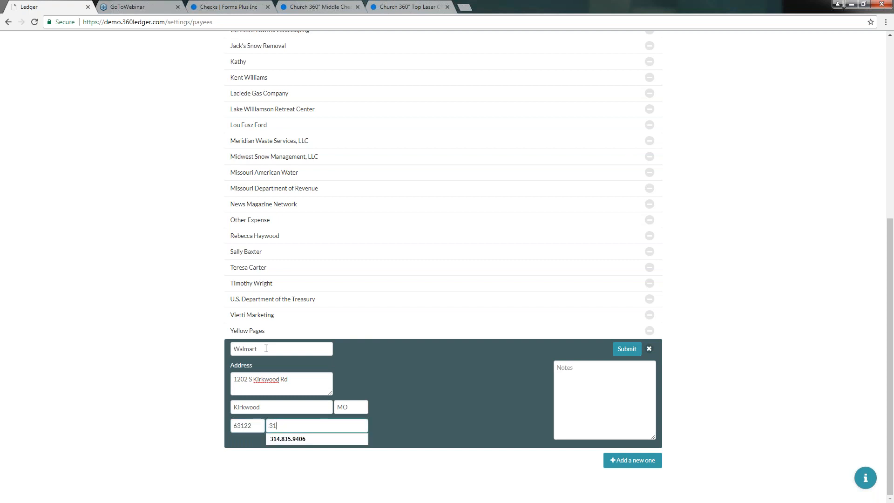
key(Tab)
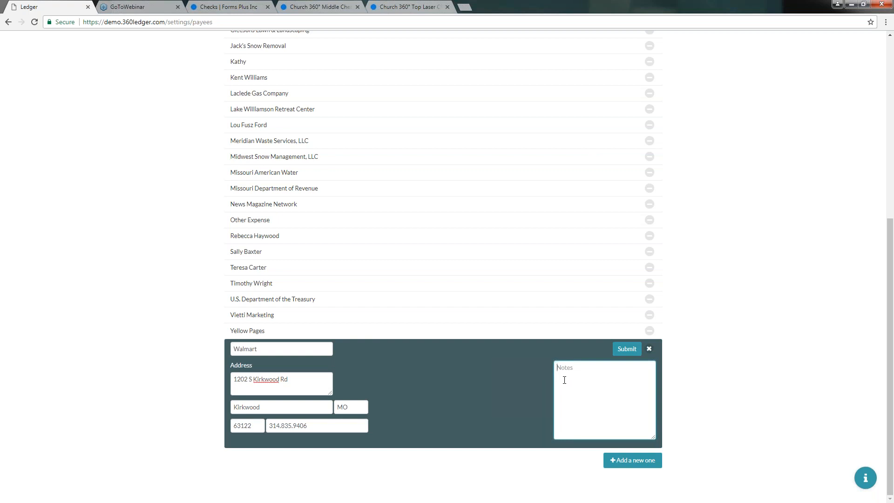
text(Contac)
text(t is Shel)
text(le)
text(y)
text( e)
text(xt)
text( 1102)
click(601, 368)
text(e)
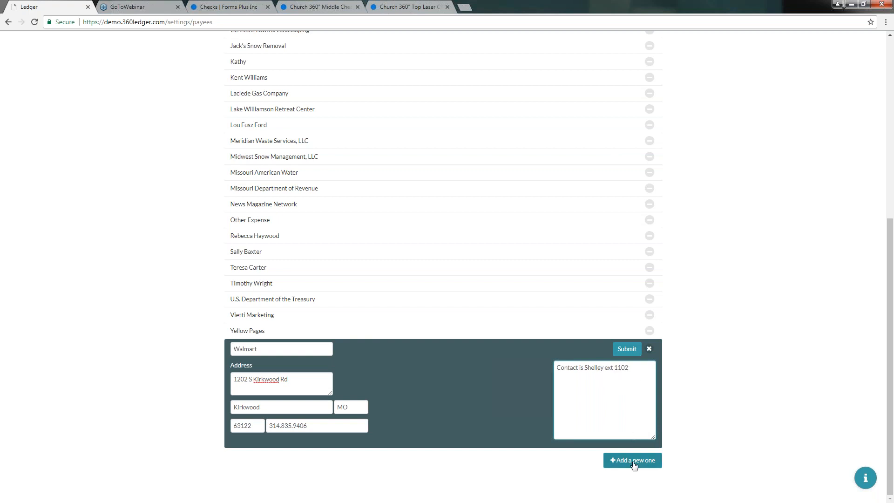
click(626, 349)
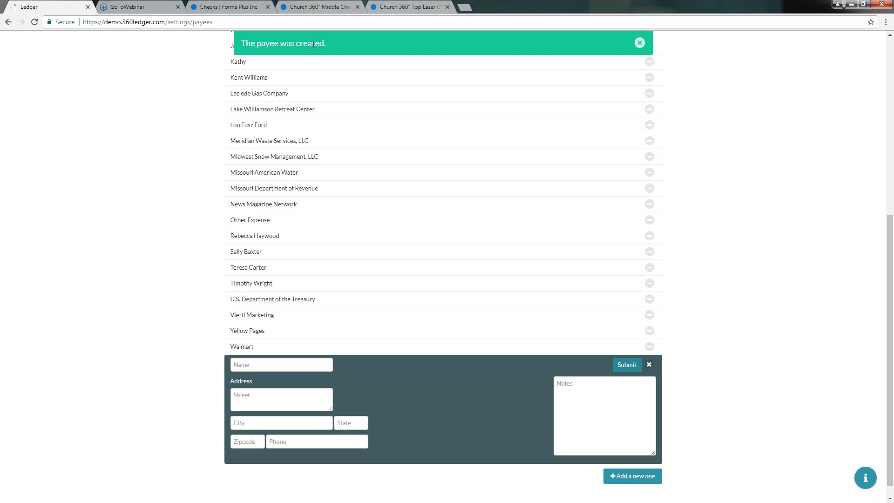
Dismiss the payee-created notice, close the empty add form, and peek at Missouri American Water's details.
click(634, 42)
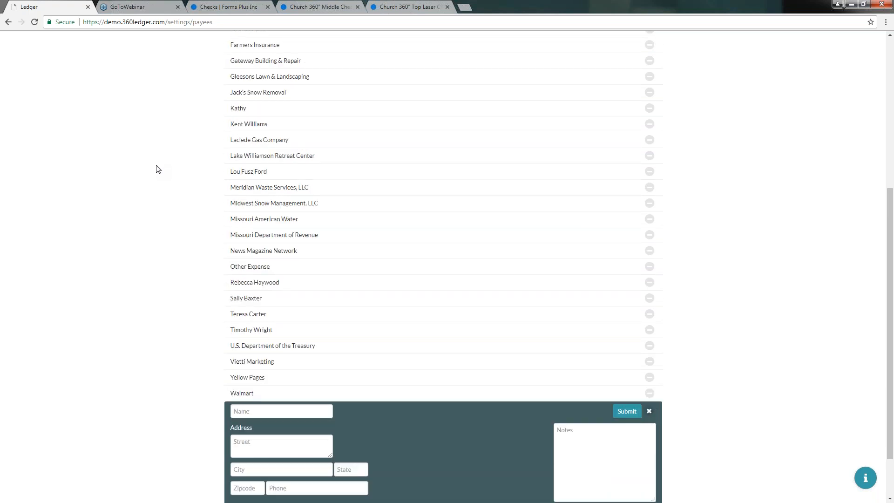
scroll(157, 169, down, 1)
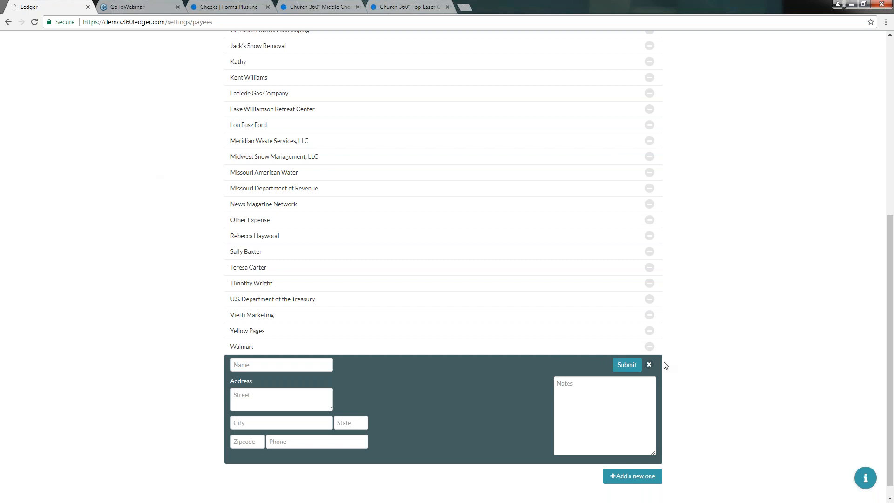
click(648, 365)
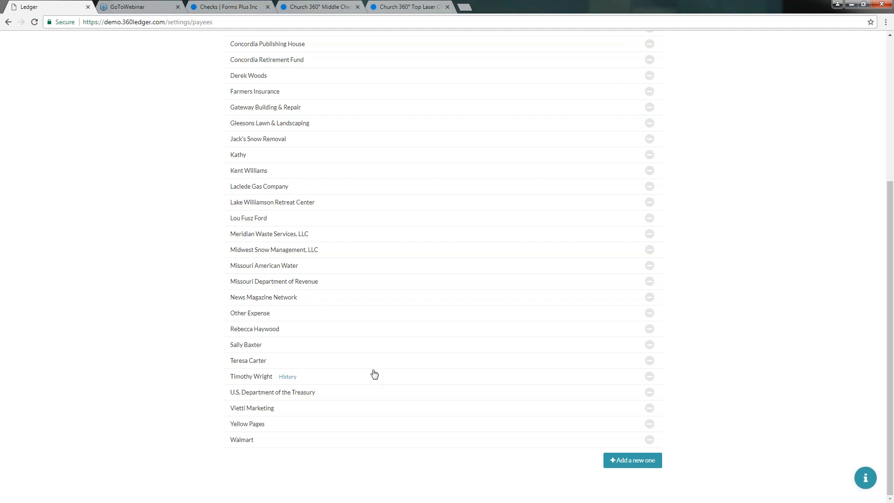
click(256, 265)
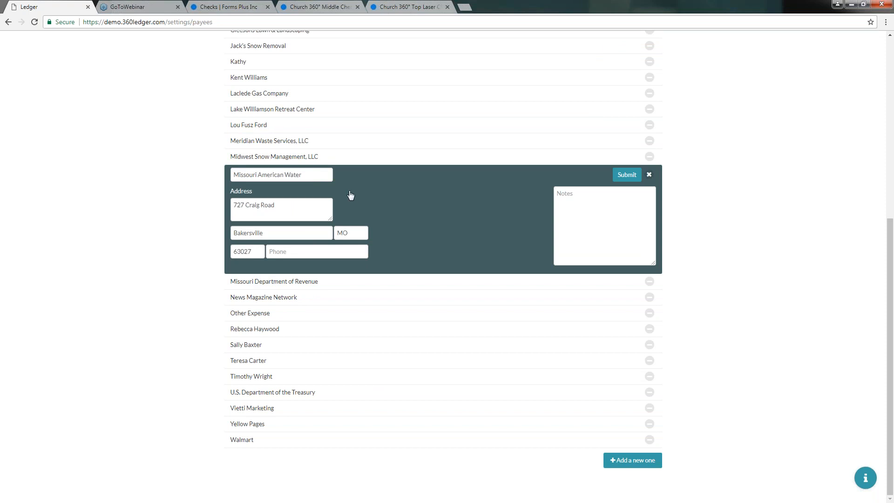
click(649, 175)
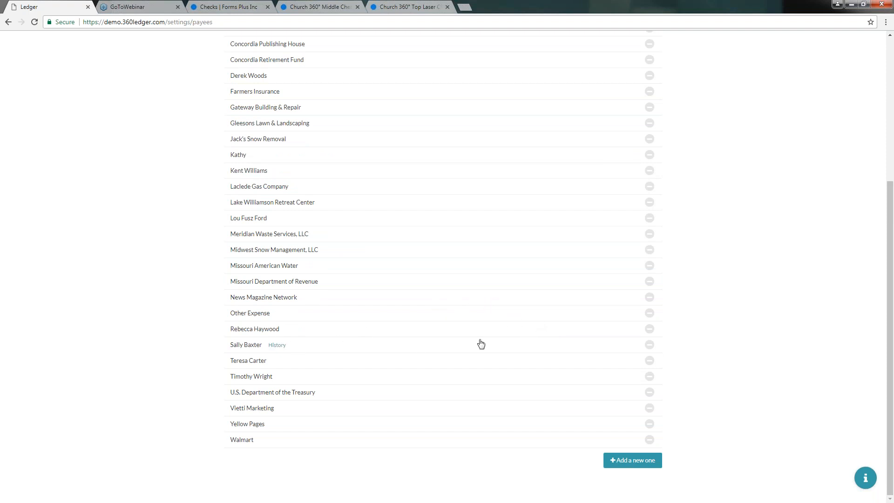
Check the Deactivate and Delete options, cancel them, and open a payee's 2017 history page.
click(649, 330)
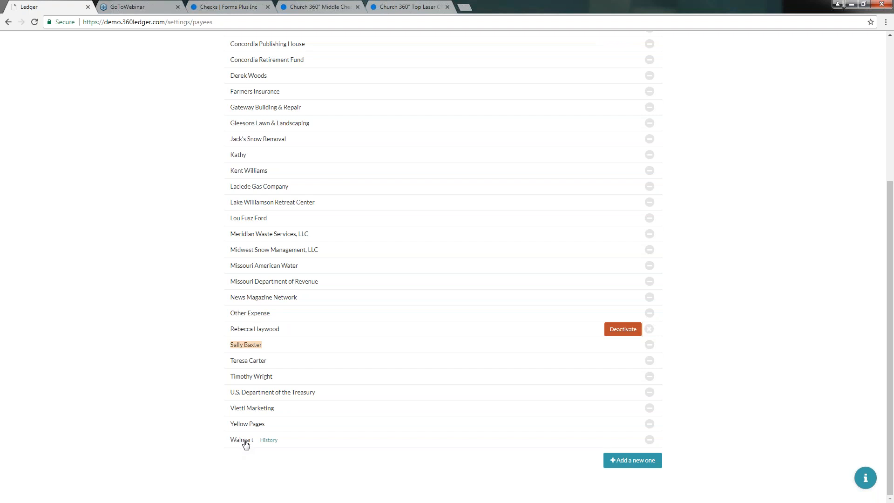
click(649, 440)
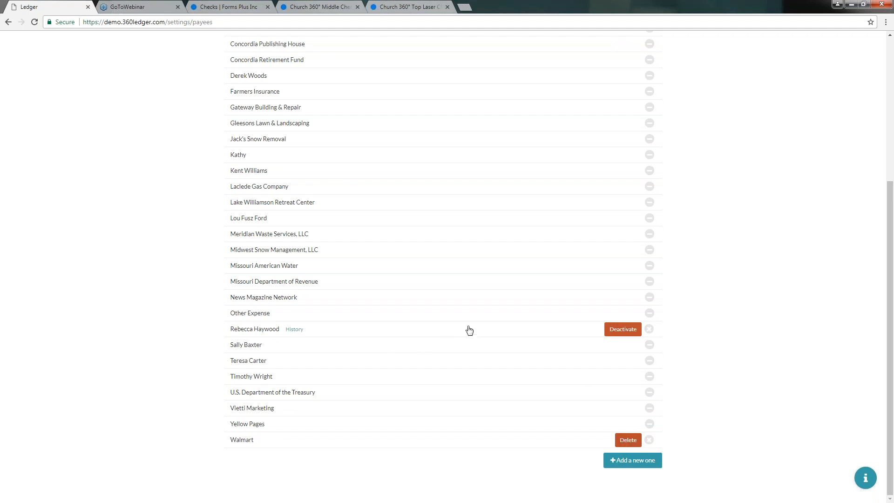
click(649, 330)
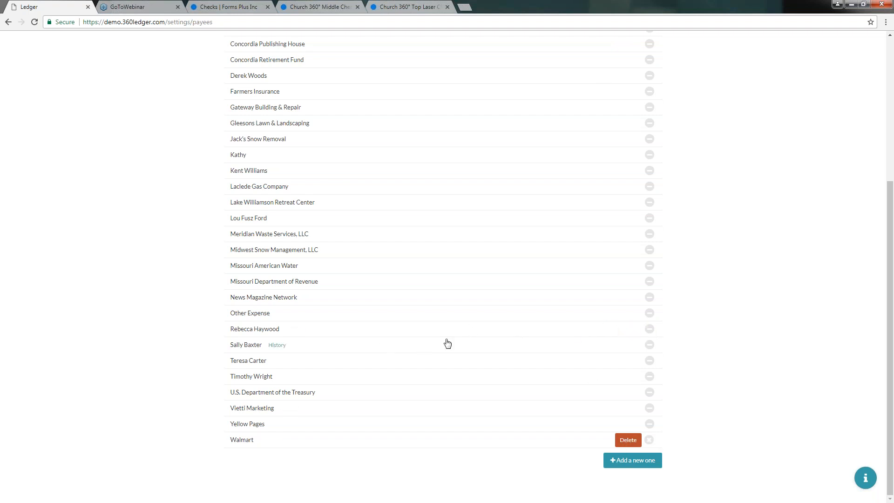
click(301, 331)
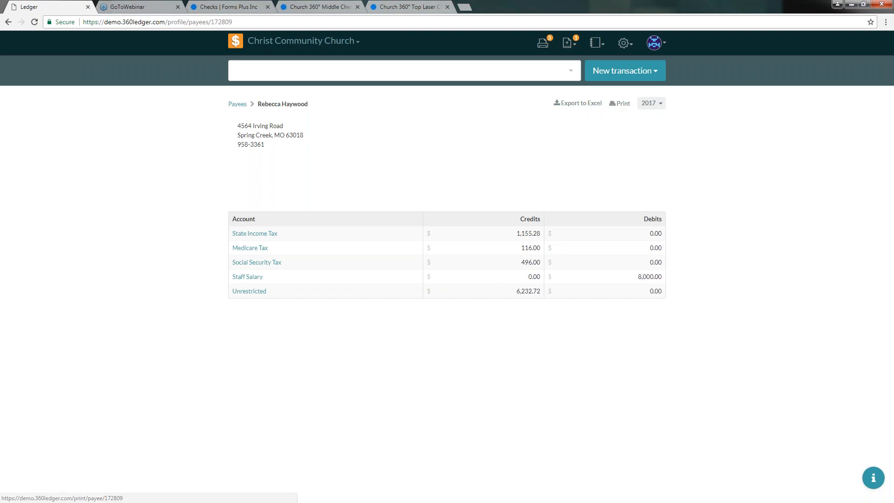
Glance at the 2017 year picker, then return to the full Payees list via the breadcrumb.
click(652, 107)
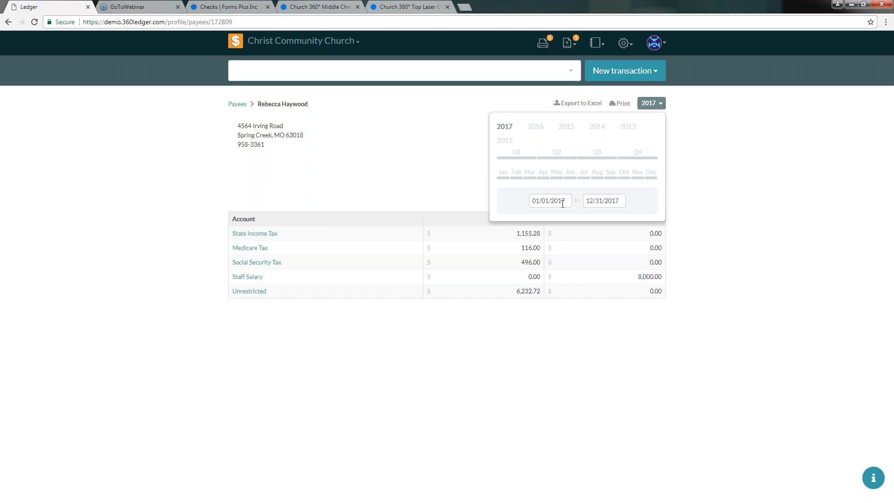
click(661, 107)
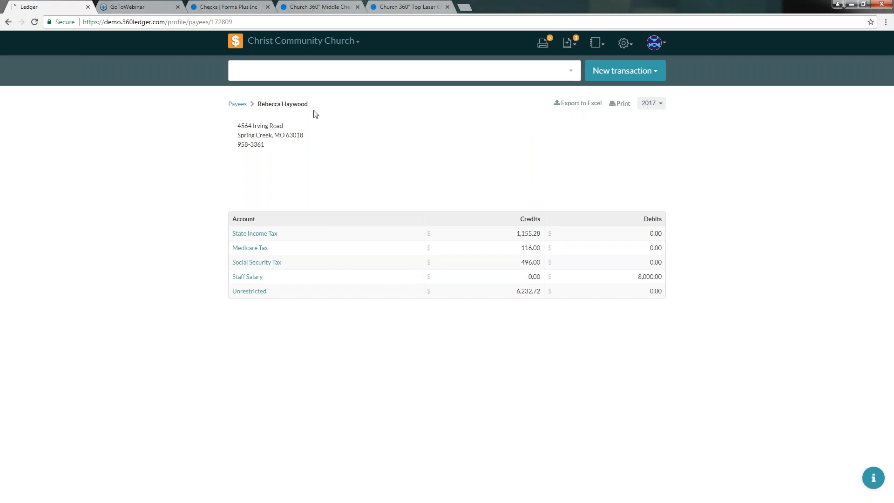
click(237, 105)
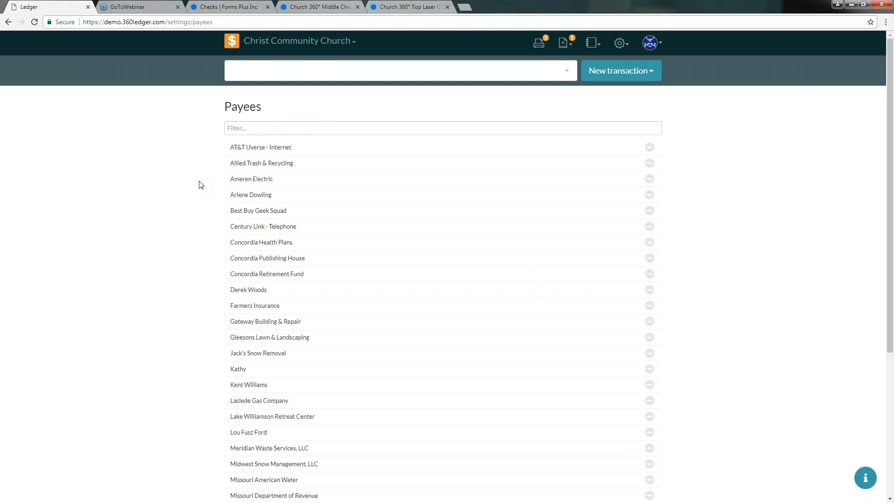
scroll(200, 186, down, 4)
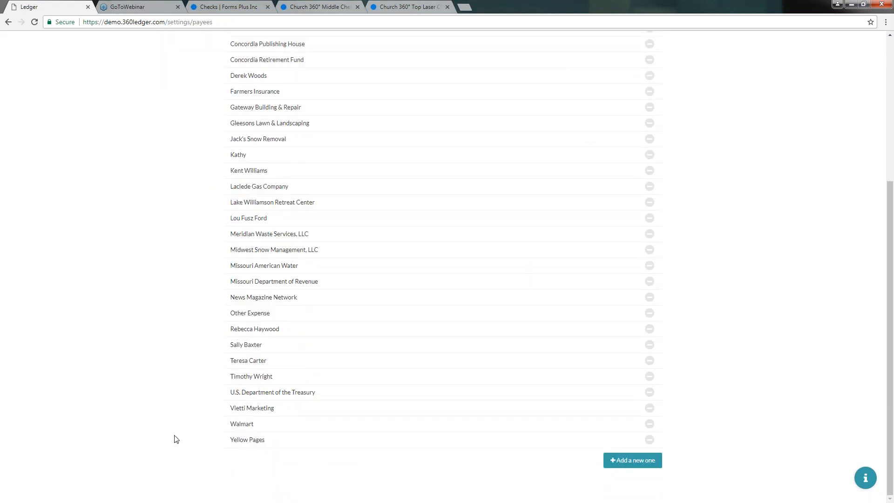
click(649, 424)
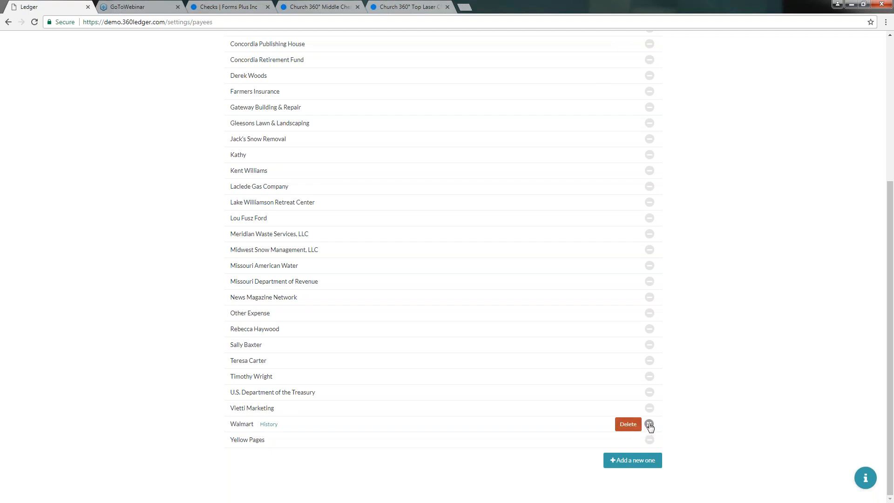
click(649, 425)
click(650, 411)
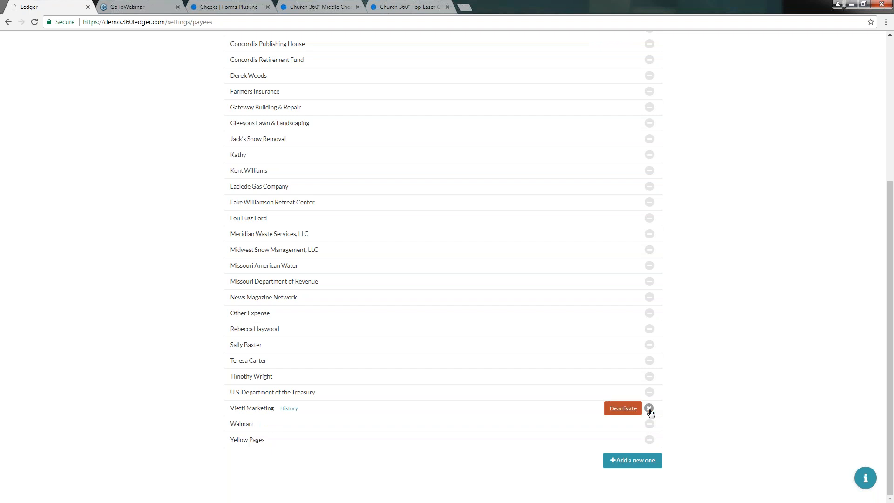
click(649, 408)
scroll(525, 368, up, 4)
scroll(523, 367, up, 1)
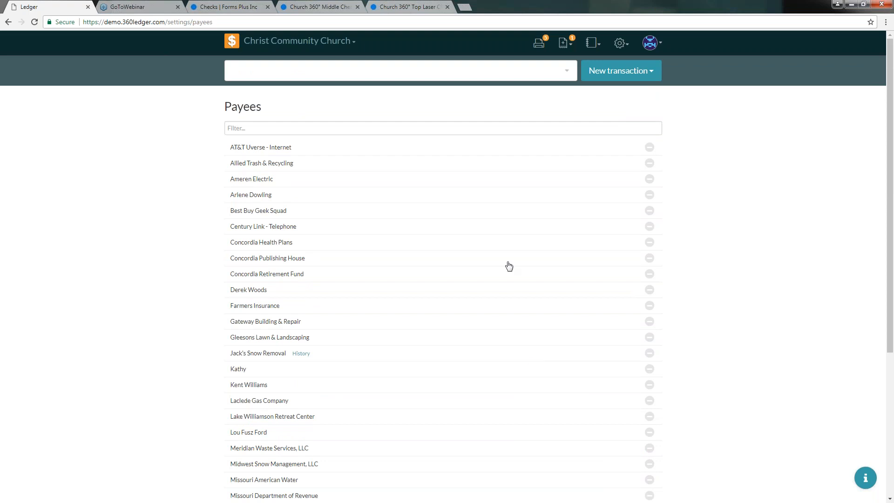
Create a new Check from the New transaction dropdown, dated 09/14/2017.
click(622, 75)
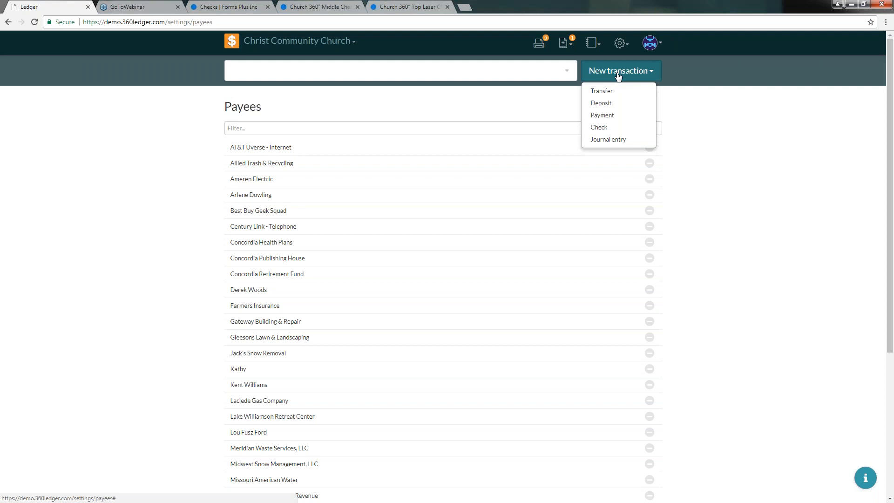
click(604, 130)
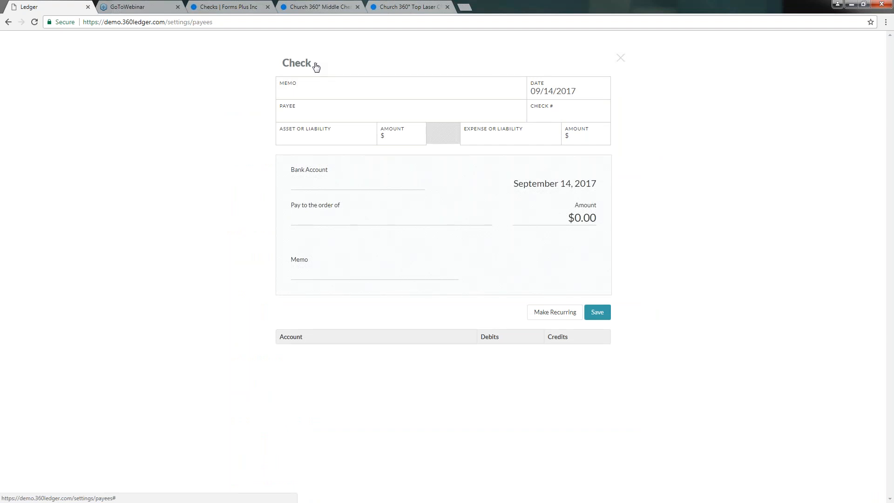
Enter the memo 'Payroll for September' and type 'der' into the Payee field.
click(327, 86)
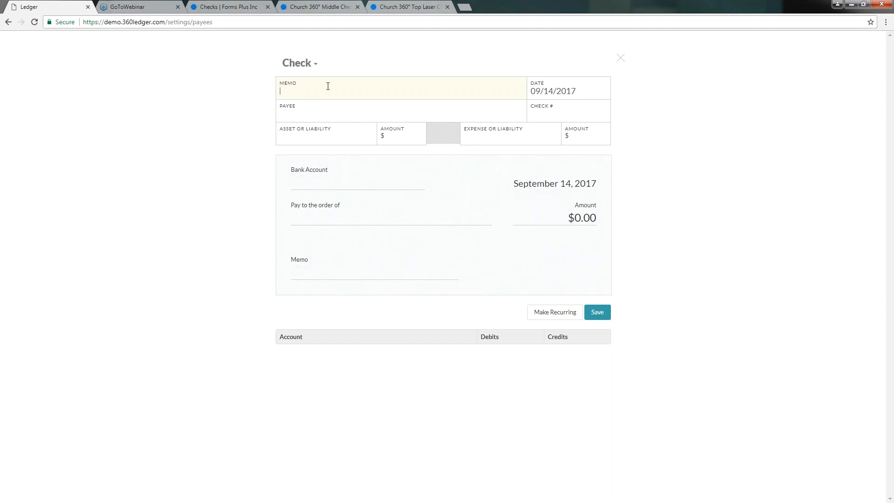
text(Payroll for Sep)
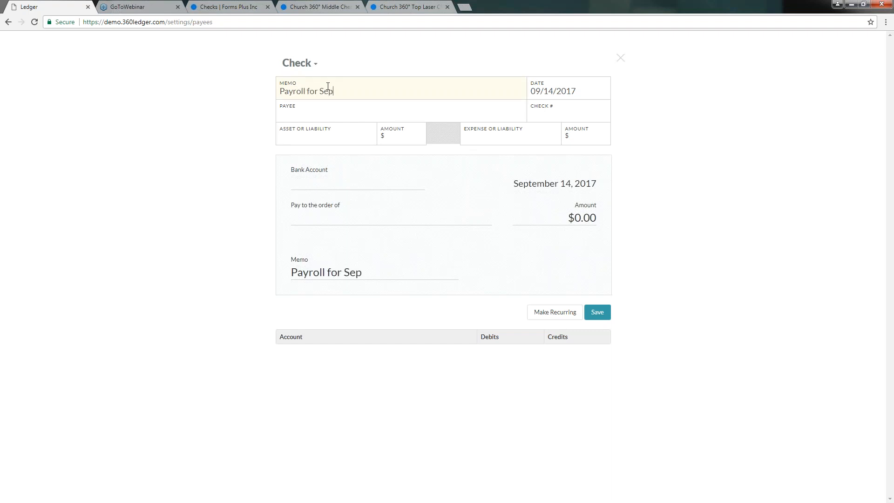
text(tember)
key(Tab)
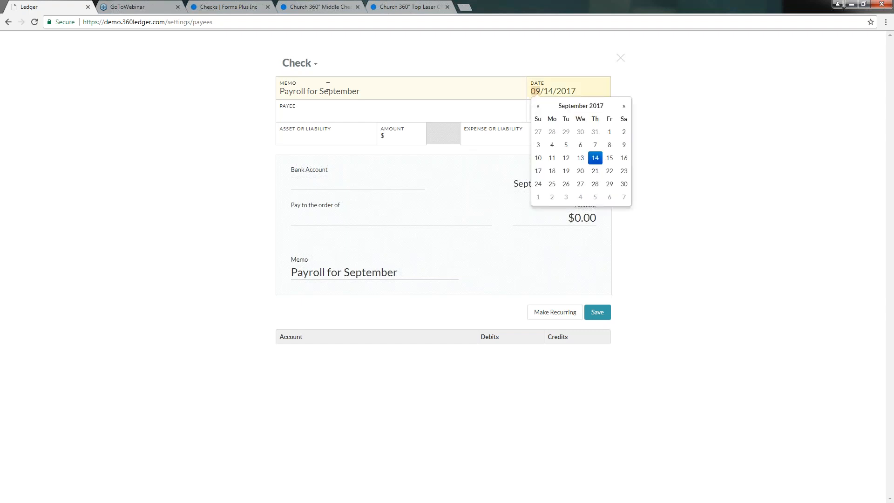
key(Tab)
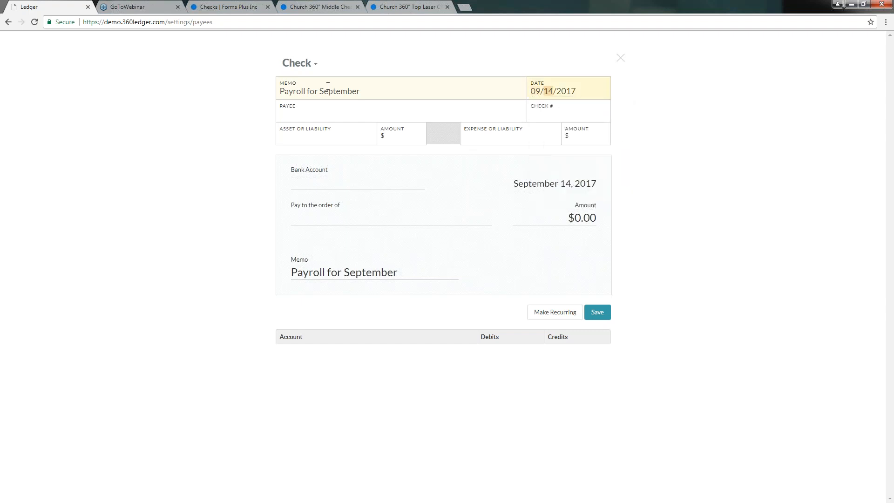
key(Tab)
key(Tab)
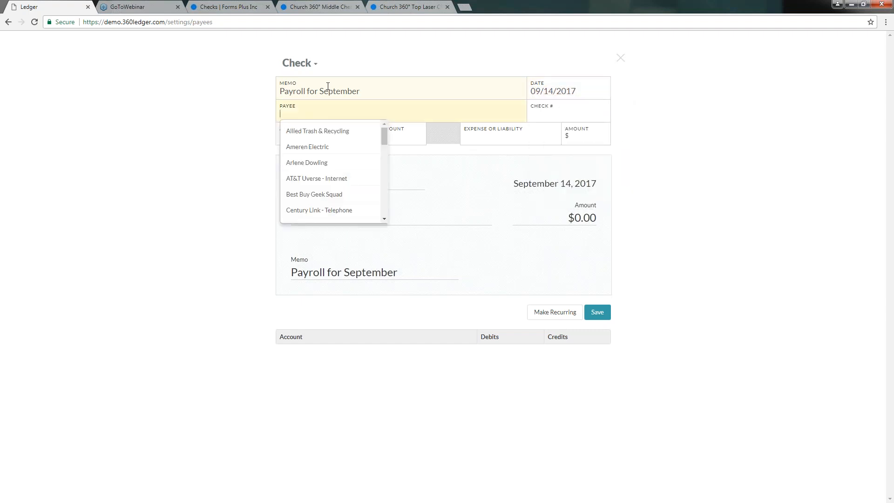
text(der)
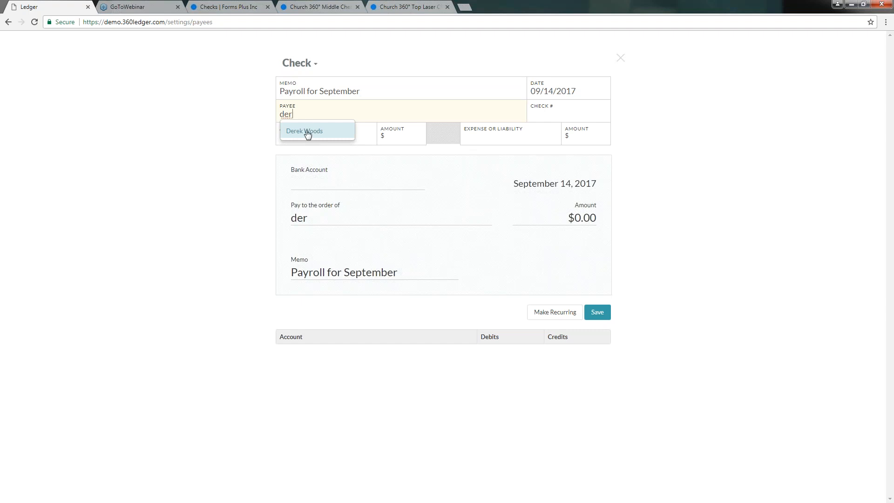
Select the suggested employee as payee so their mailing address fills in on the check.
click(307, 132)
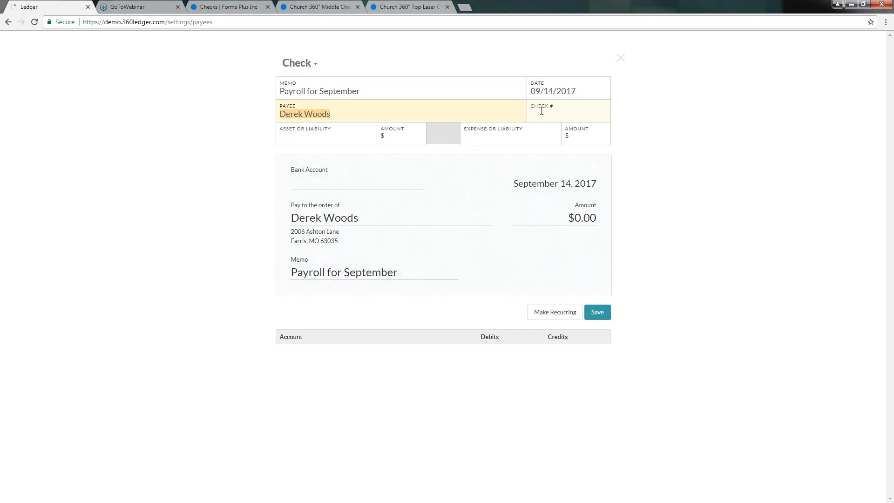
click(321, 134)
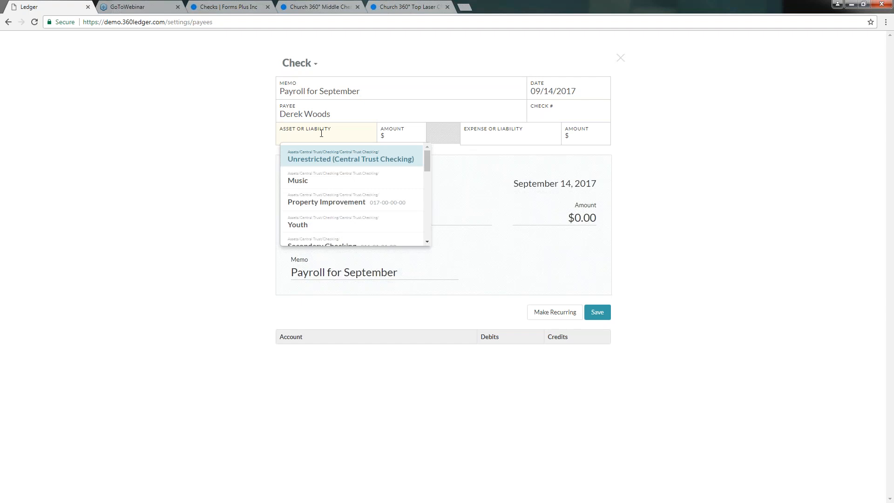
Put $652.48 from Unrestricted (Central Trust Checking) on the check's first account line.
click(320, 161)
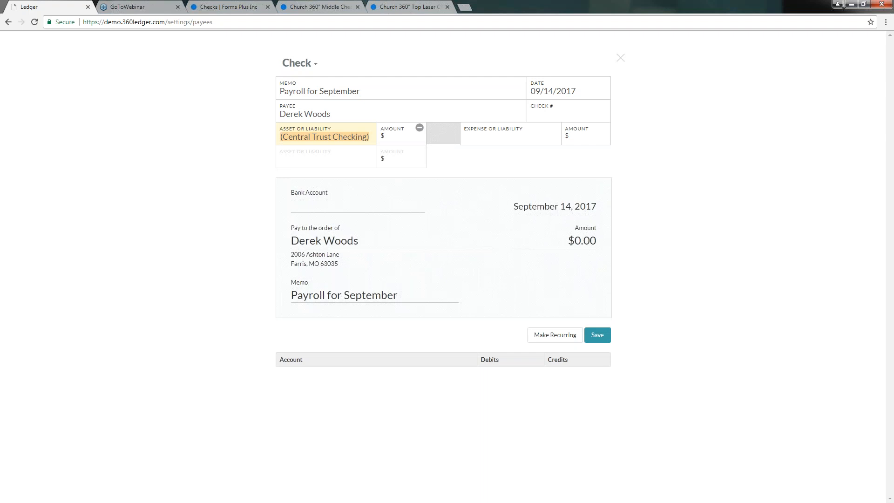
text(652.48)
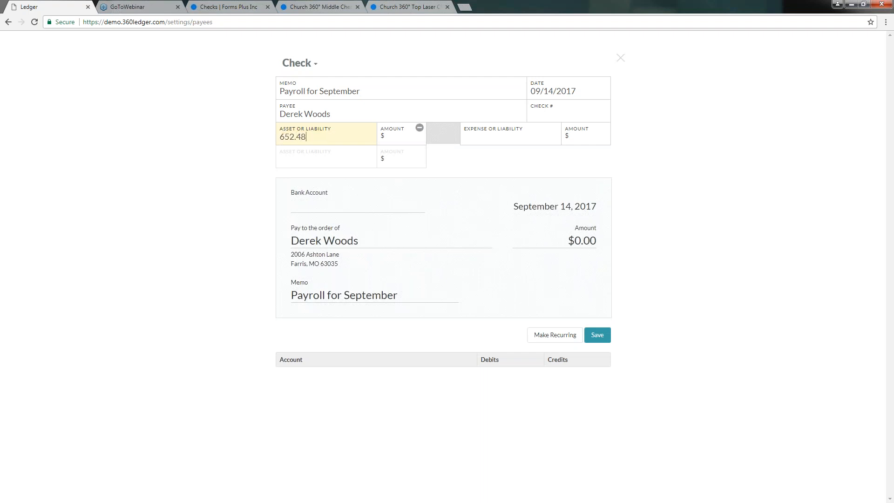
key(BackSpace)
key(BackSpace)
key(BackSpace)
key(BackSpace)
key(BackSpace)
key(BackSpace)
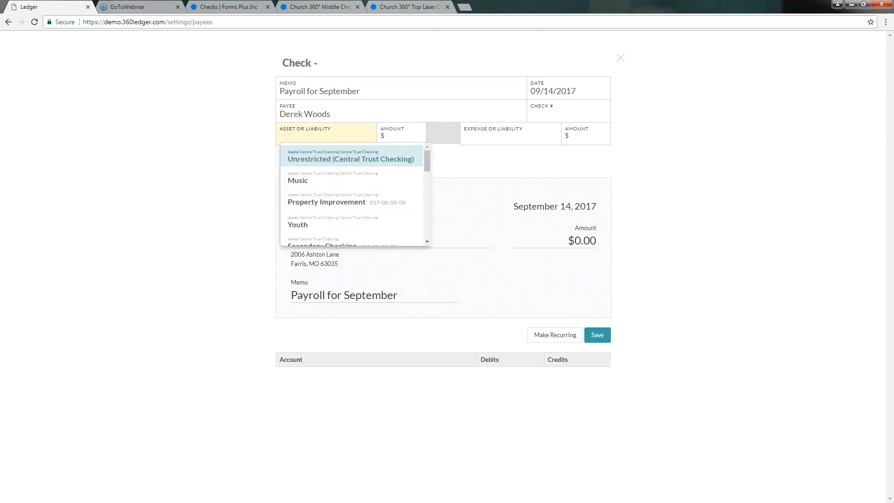
click(320, 160)
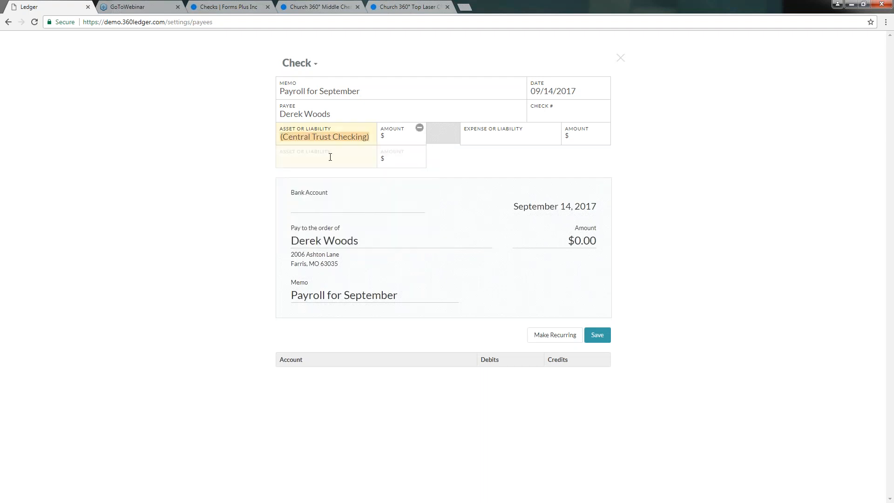
click(402, 143)
text(652.48)
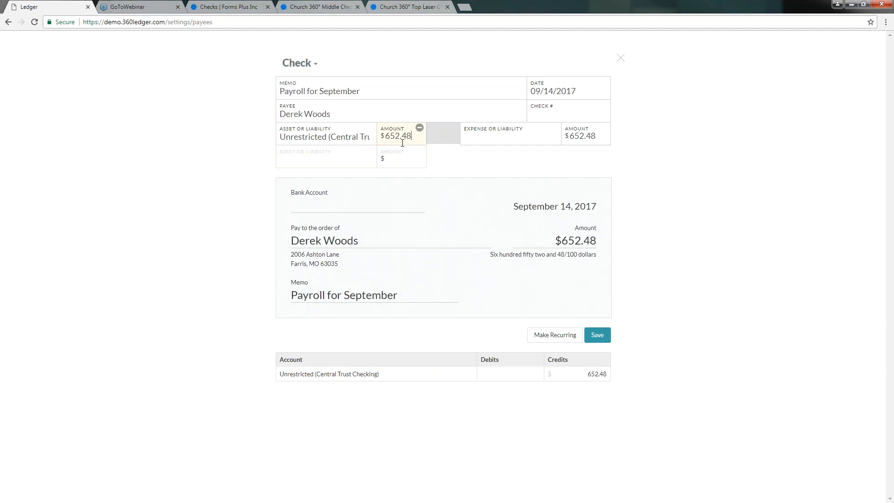
key(Tab)
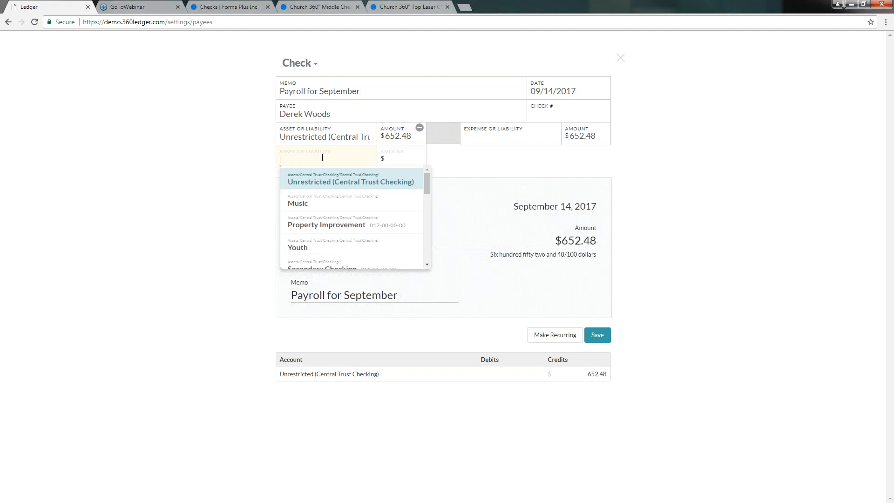
Add Federal Income Tax $95.10 and State Income Tax $22.00 lines to the check.
text(fed)
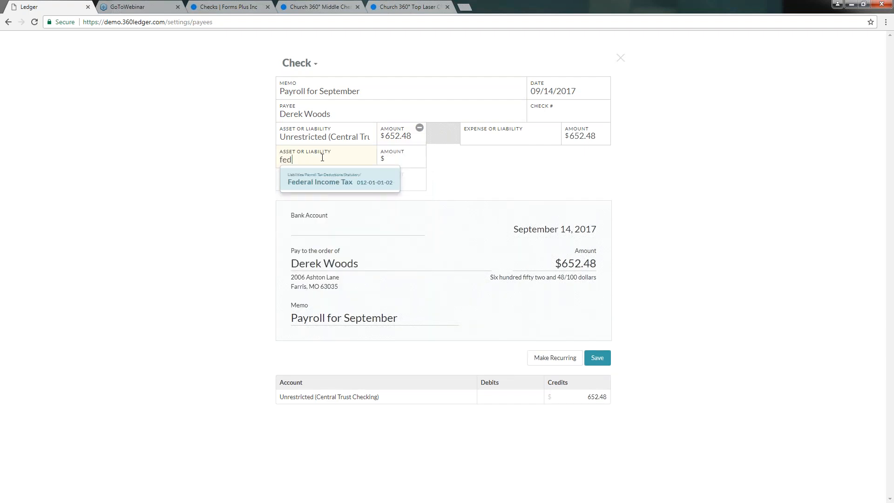
key(Return)
key(Tab)
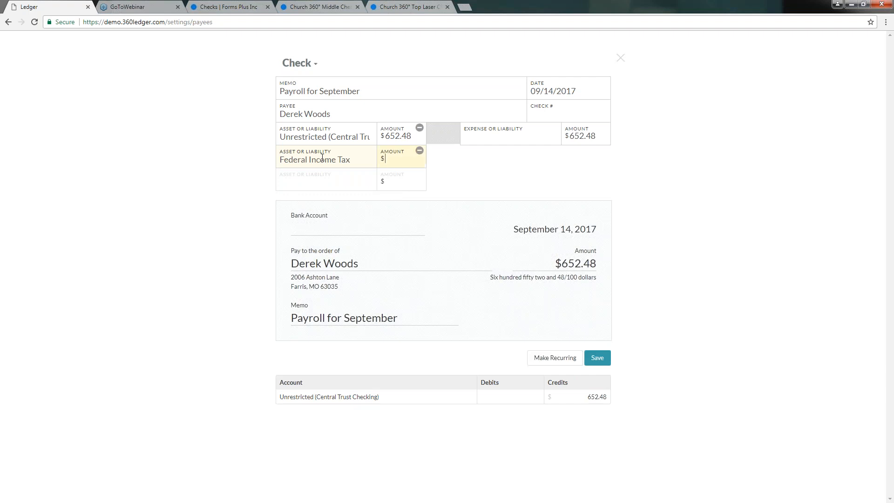
text(95.10)
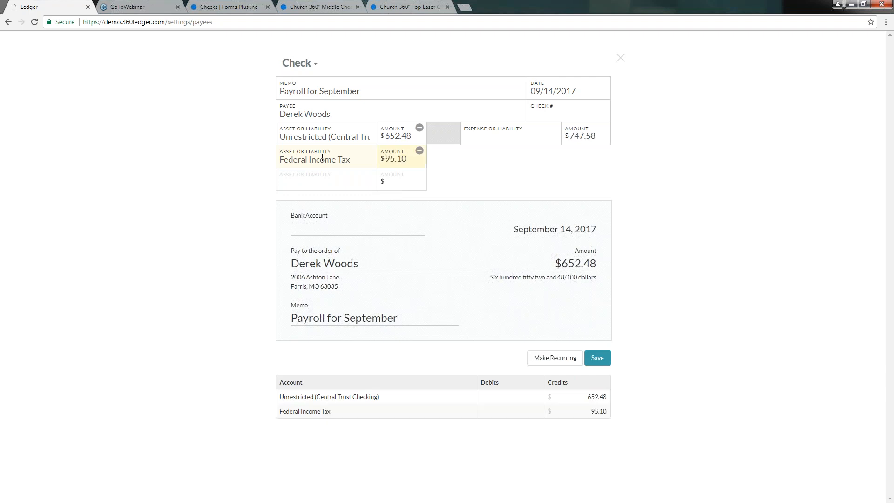
click(321, 180)
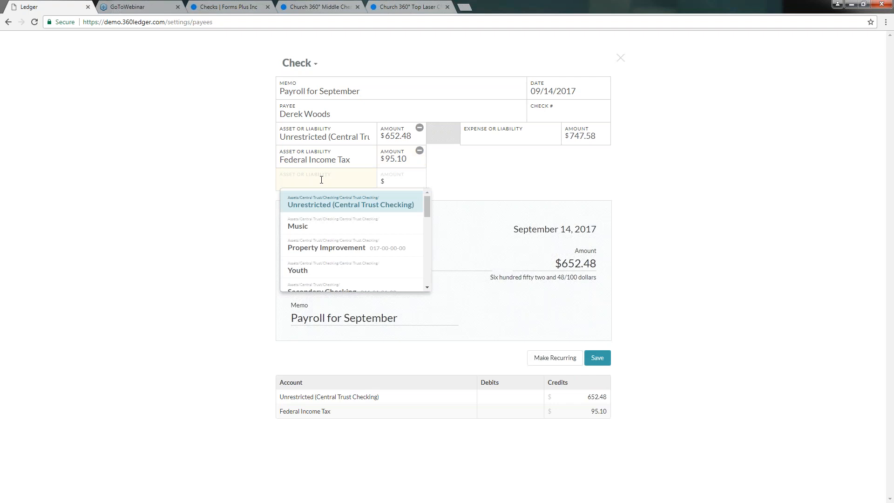
text(state)
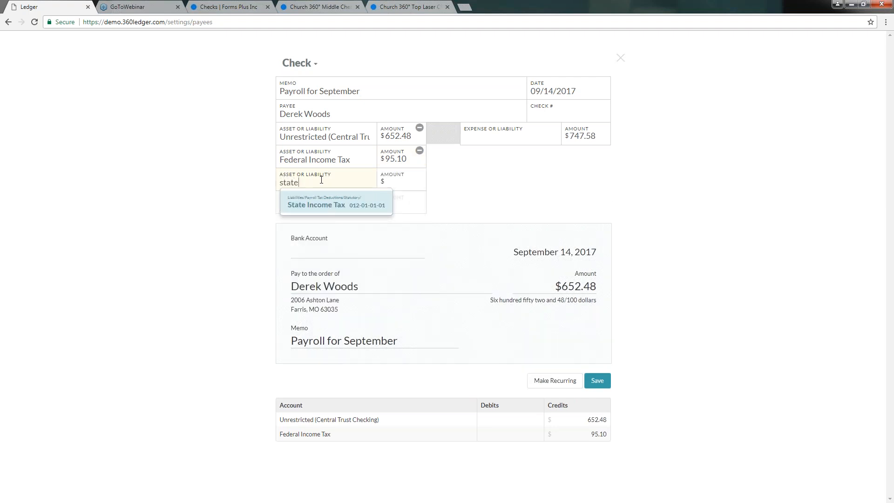
key(Return)
key(Tab)
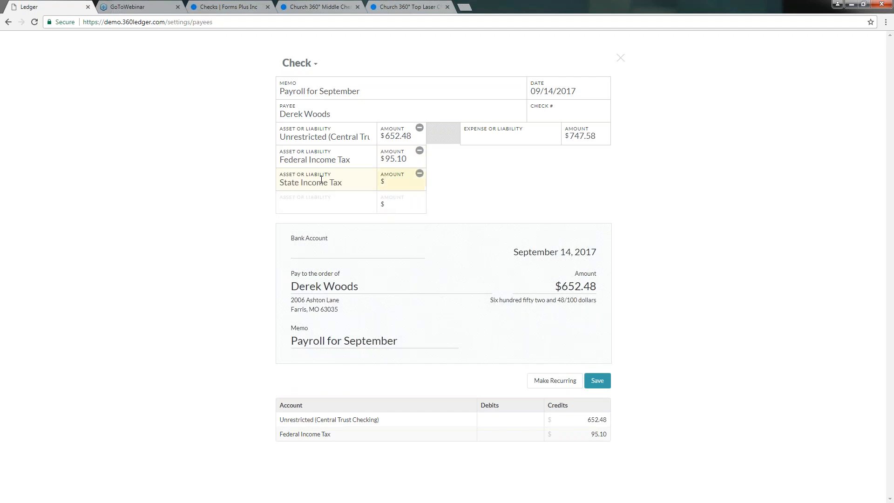
text(22.00)
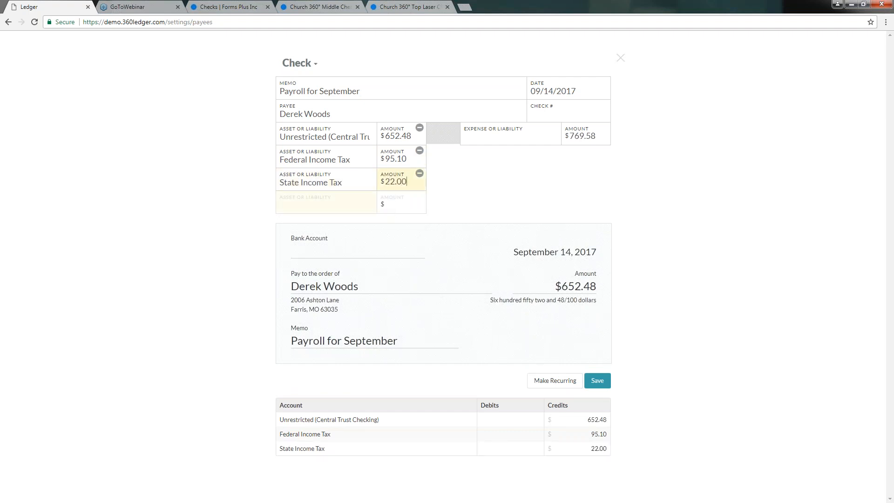
key(Tab)
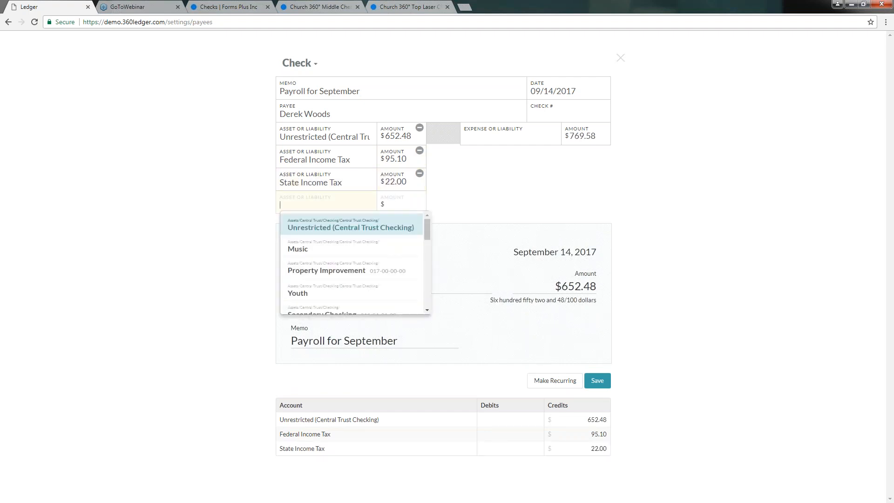
Add Social Security Tax $51.67 and Medicare Tax $12.08 lines, bringing the total to $833.33.
text(soc)
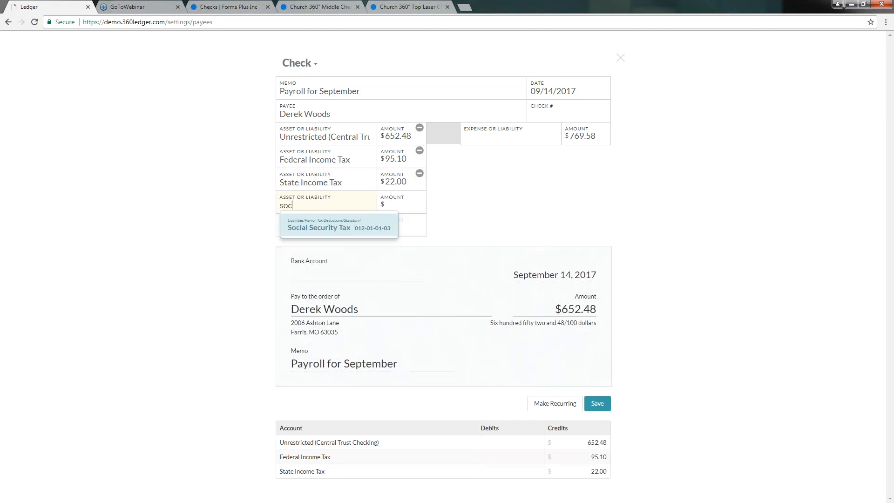
key(Return)
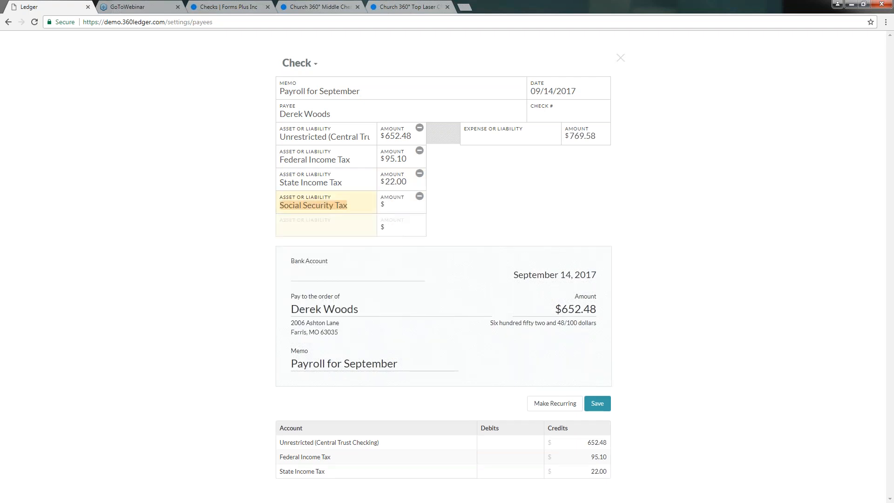
click(403, 205)
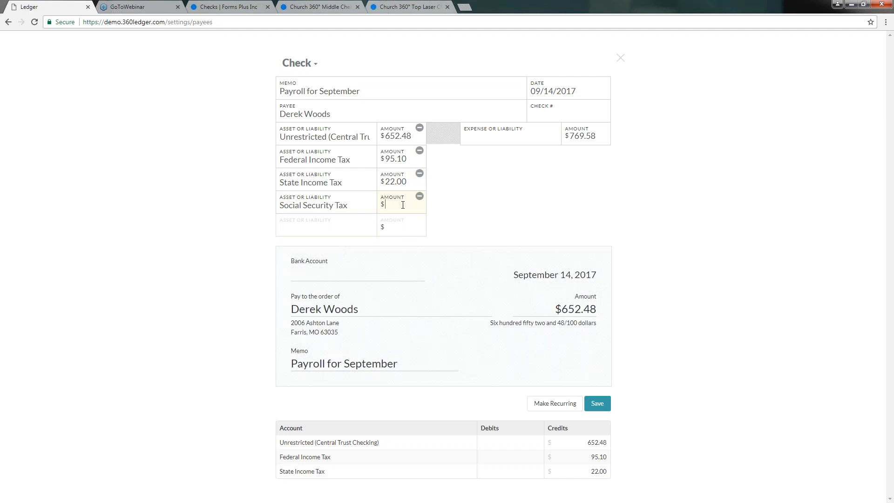
text(51.67)
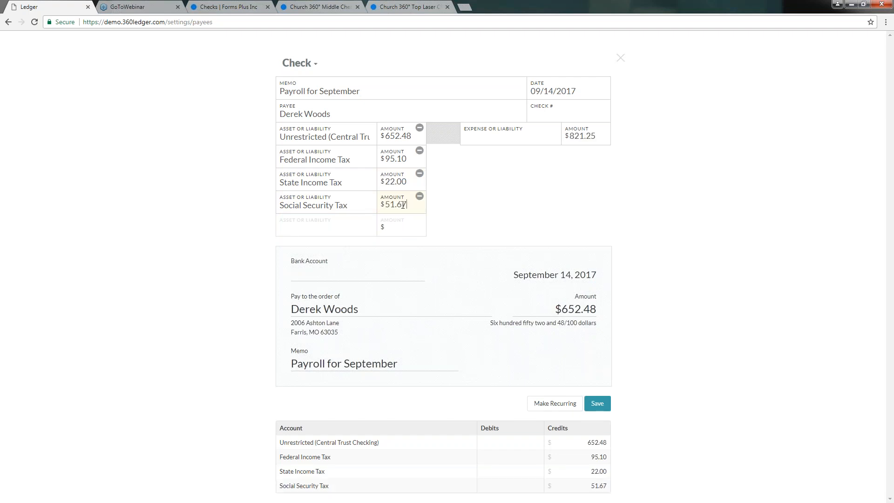
click(338, 226)
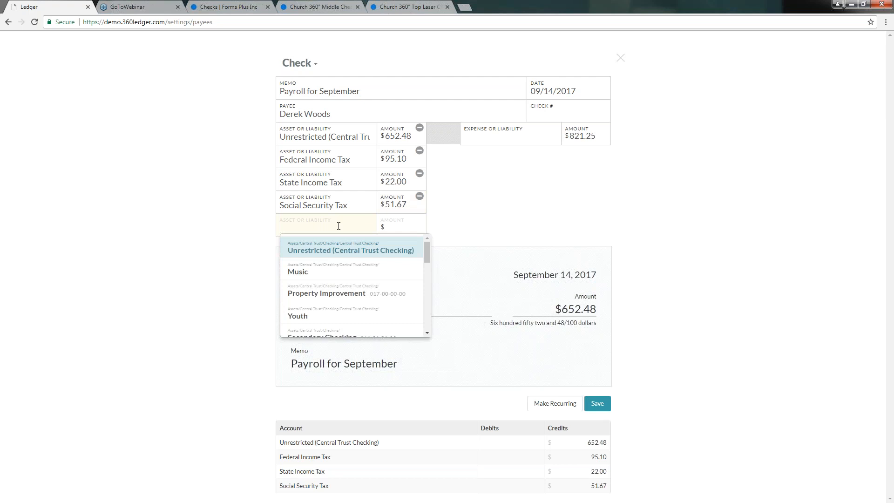
text(med)
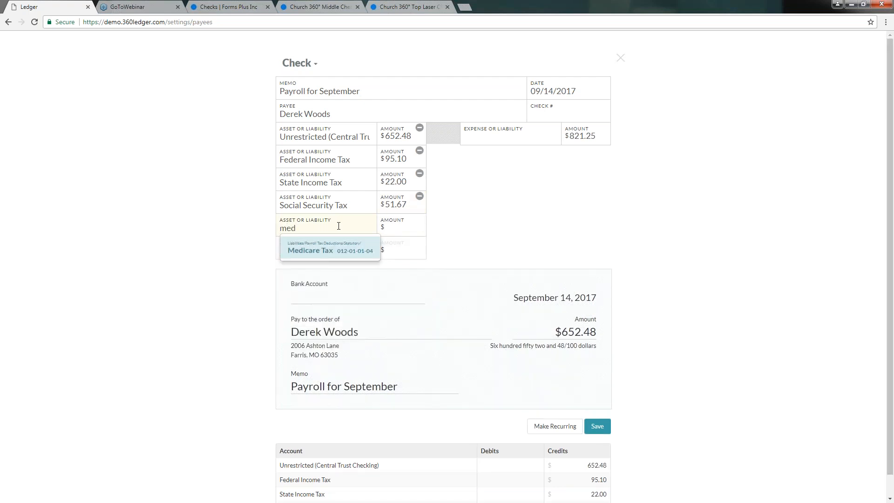
key(Tab)
text(12.08)
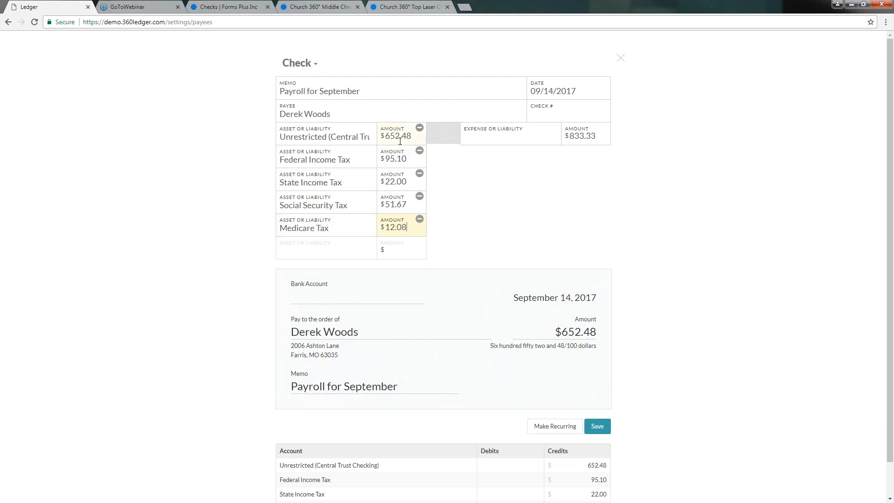
scroll(558, 202, down, 1)
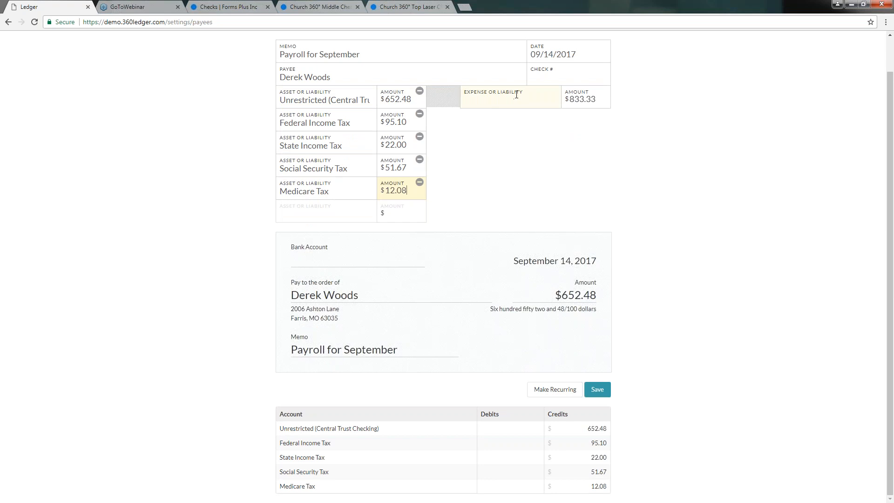
Assign Staff Salary as the check's $833.33 expense line, balancing the payment and tax credits.
click(487, 102)
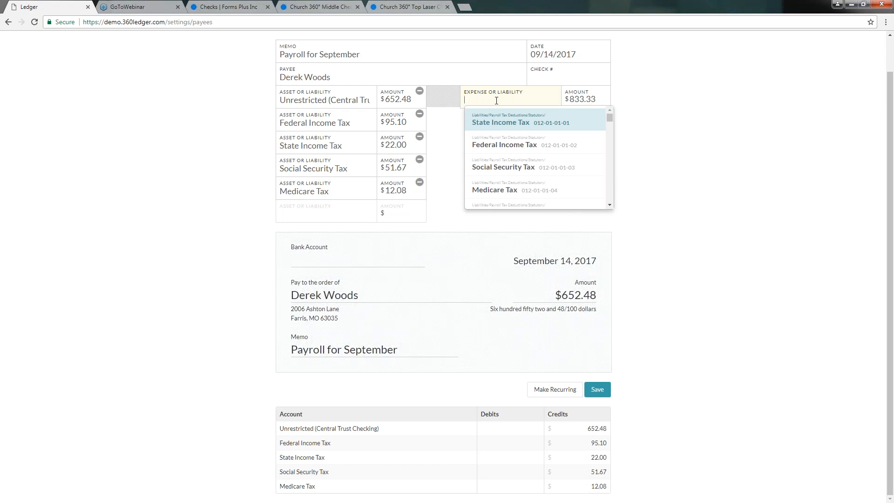
text(staff)
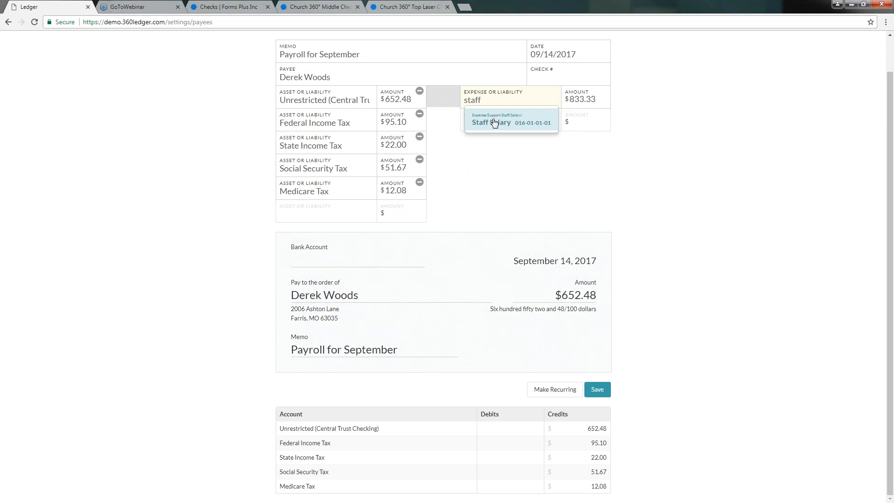
click(495, 122)
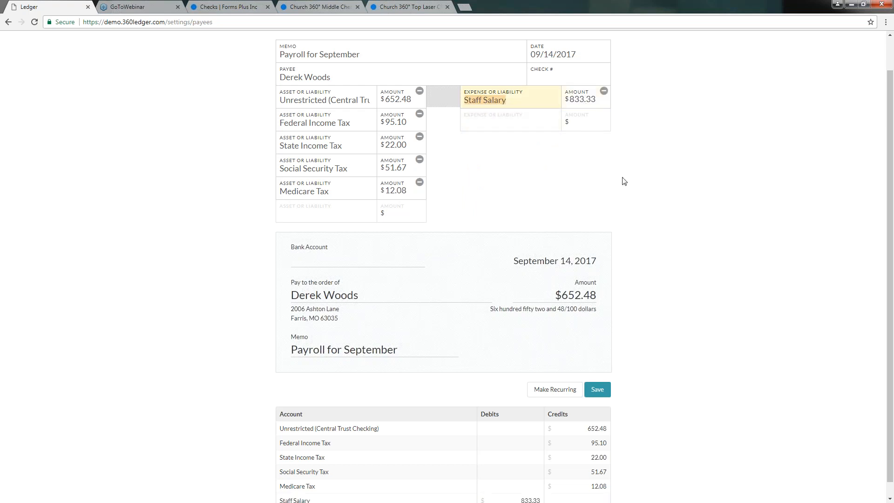
scroll(616, 178, down, 1)
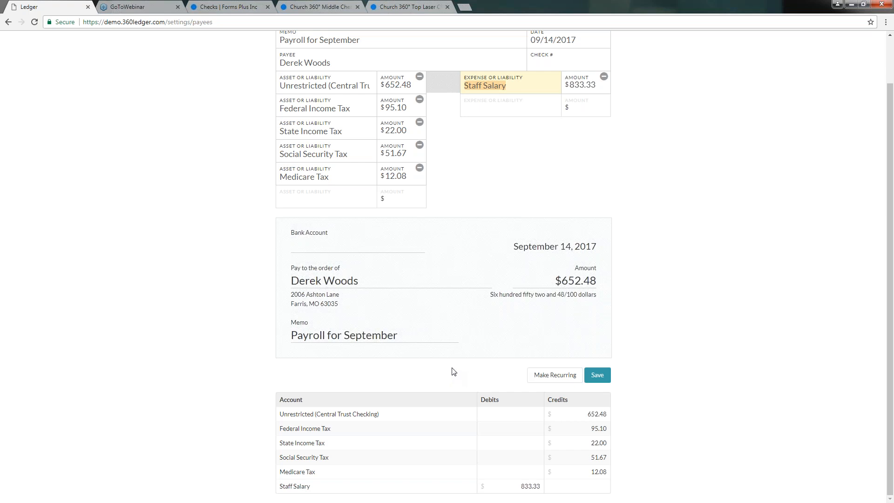
scroll(488, 246, up, 1)
scroll(488, 237, down, 1)
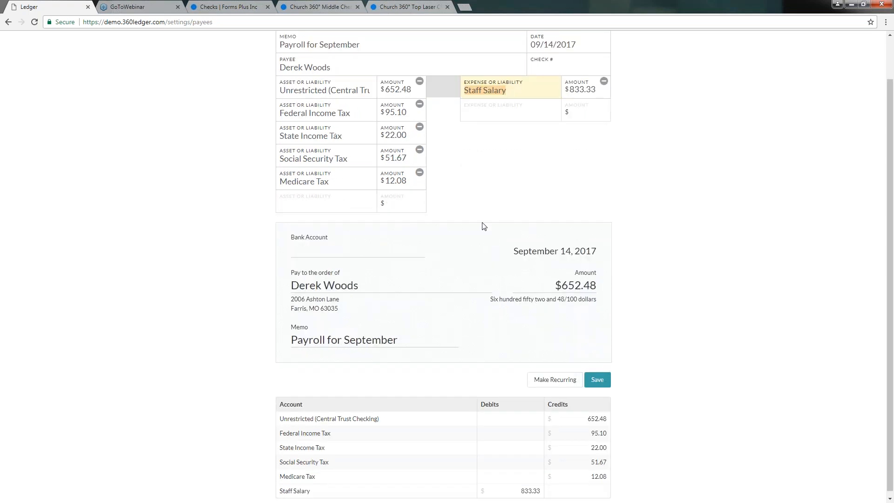
scroll(482, 214, up, 1)
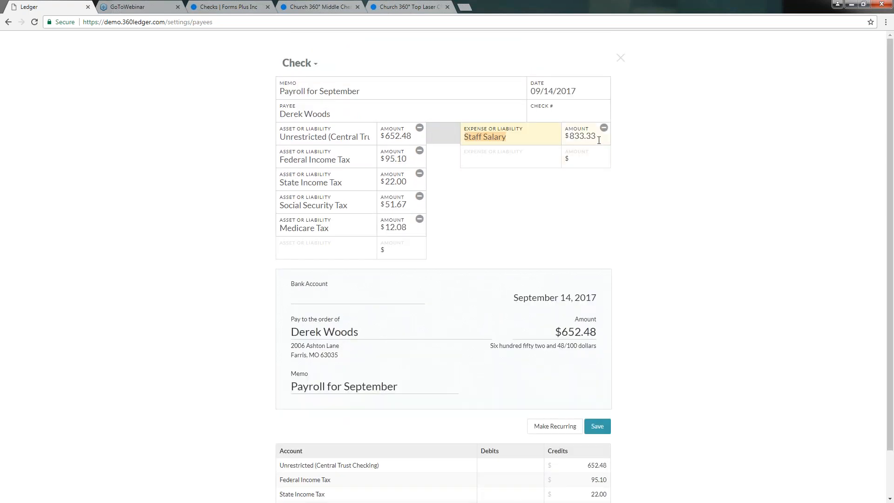
Change the Staff Salary amount to 833.31, try saving, and dismiss the unbalanced line items error.
click(599, 137)
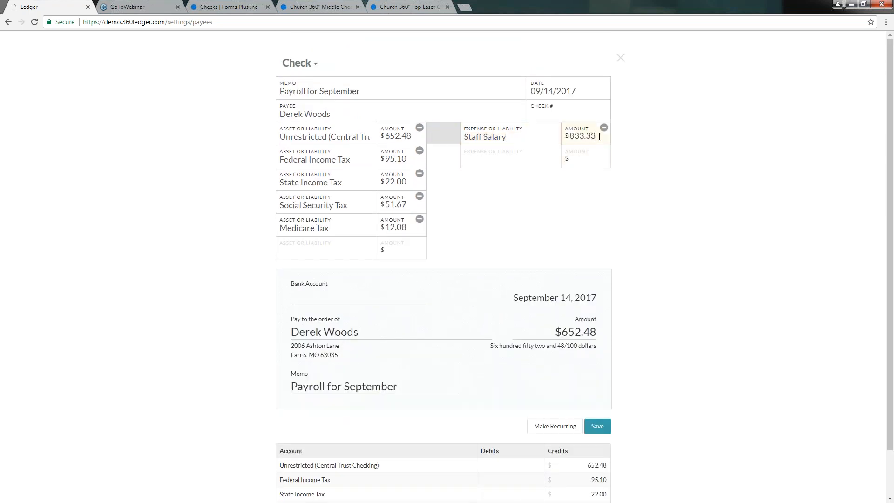
key(BackSpace)
text(1)
click(528, 163)
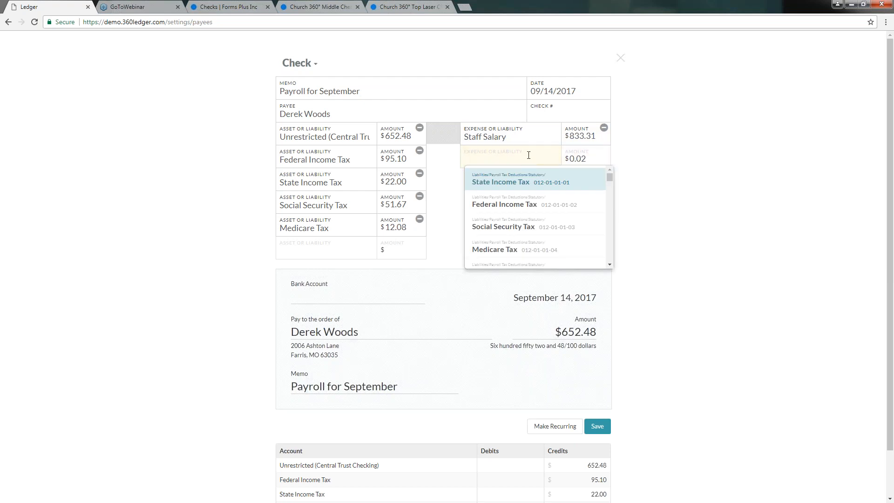
click(636, 170)
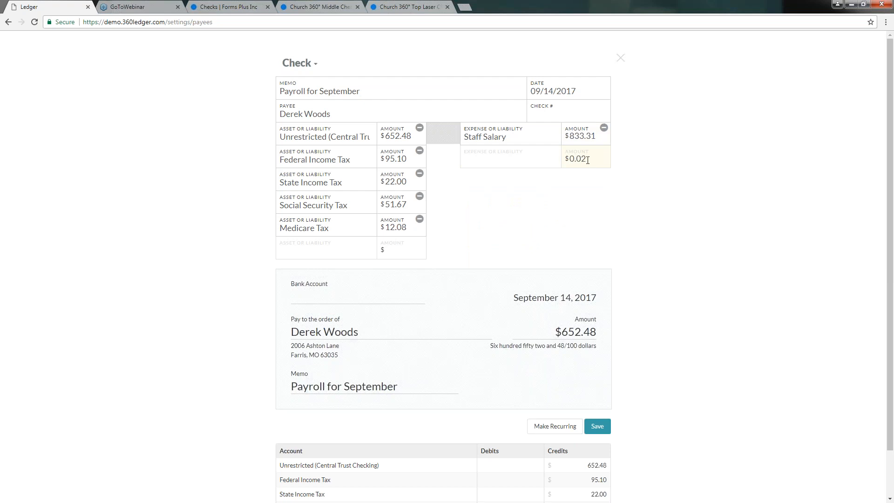
scroll(551, 191, down, 1)
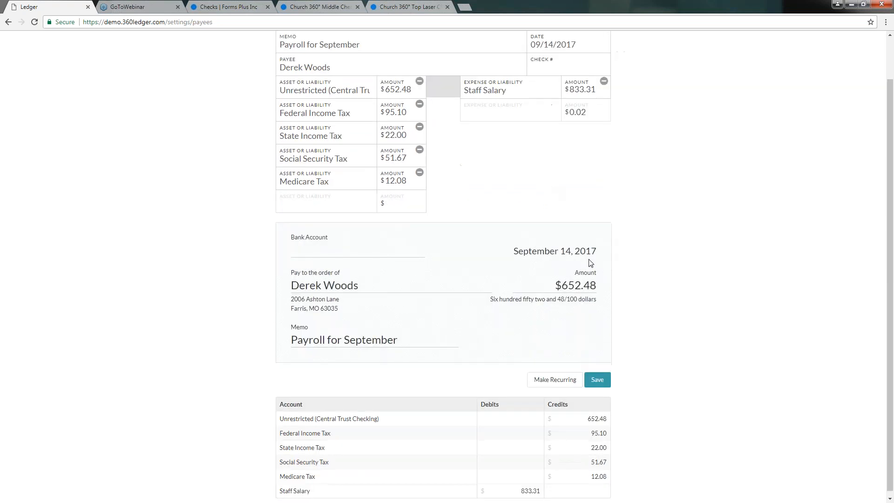
click(595, 381)
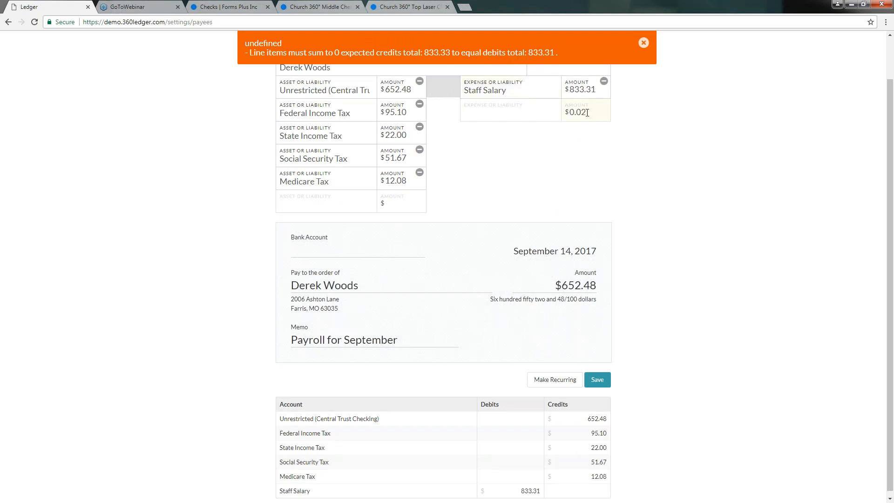
click(643, 44)
Restore the Staff Salary amount to 833.33 and save the balanced check to the print queue.
click(603, 91)
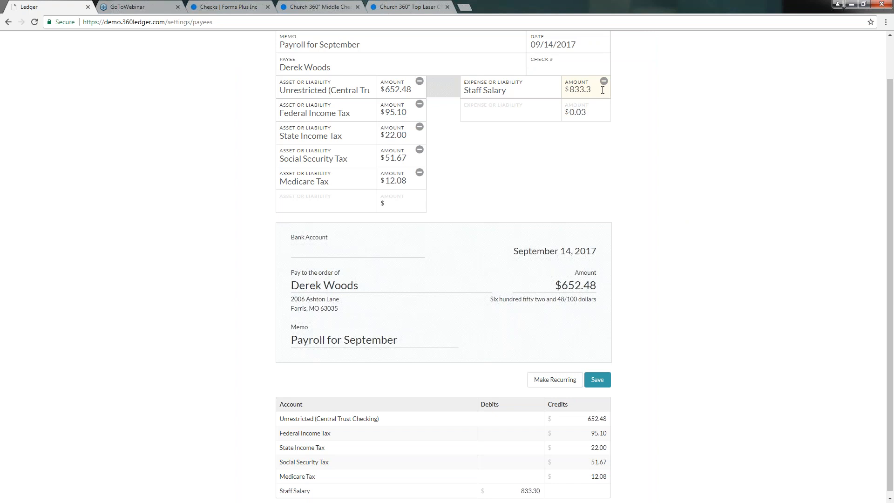
text(3)
key(Tab)
scroll(638, 188, down, 1)
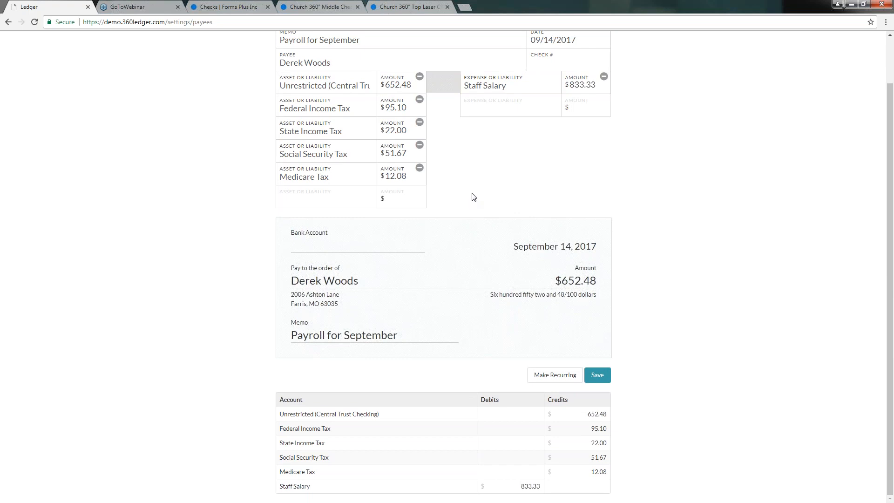
click(598, 376)
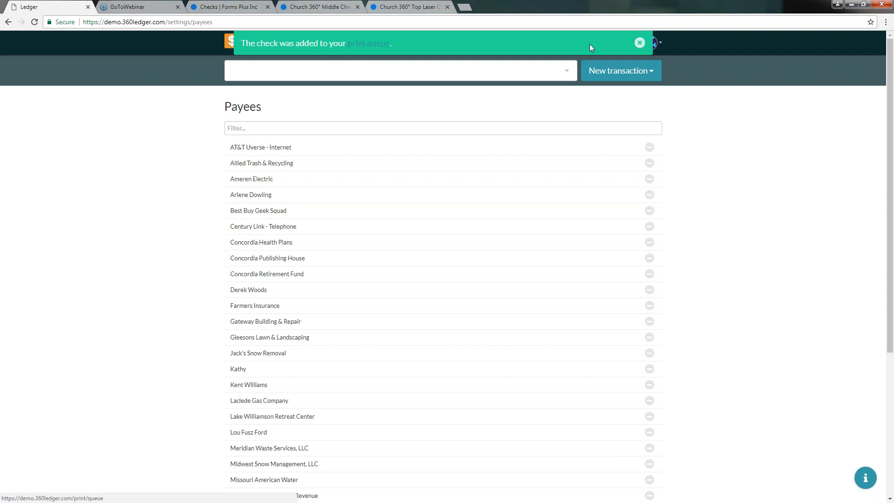
Close the green 'check was added to your print queue' banner.
click(640, 42)
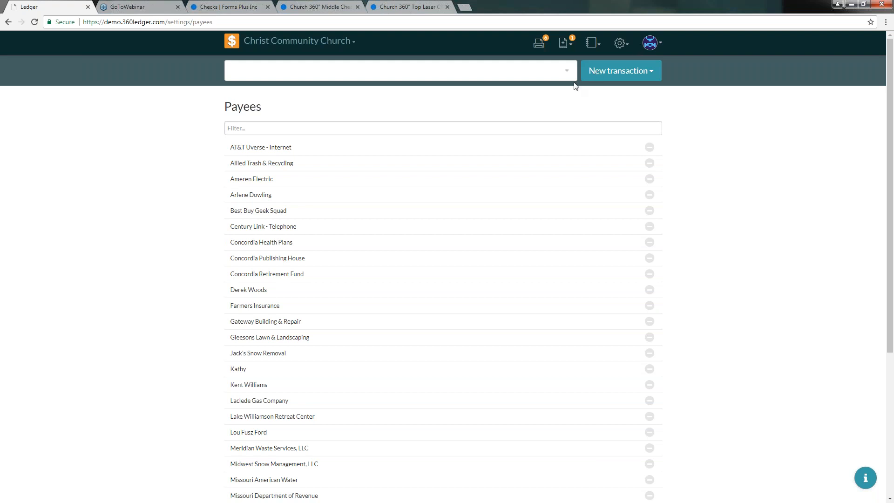
Start a new check with the memo 'August Electric'.
click(613, 75)
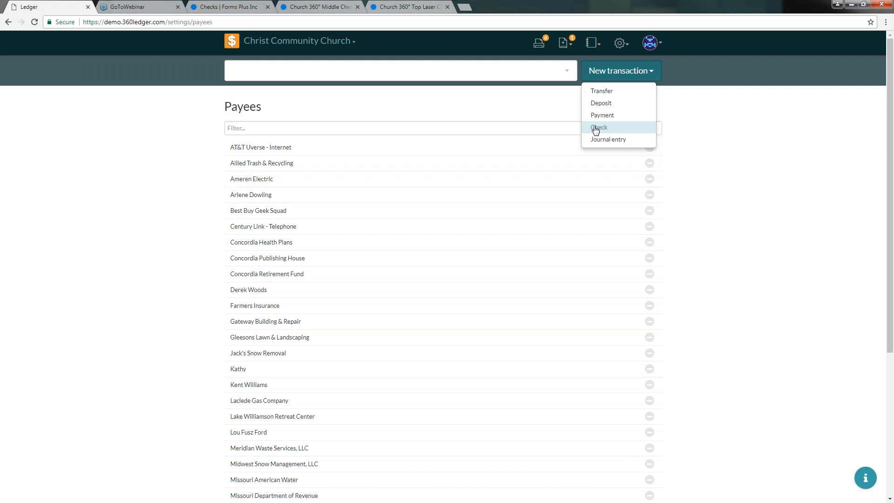
click(596, 129)
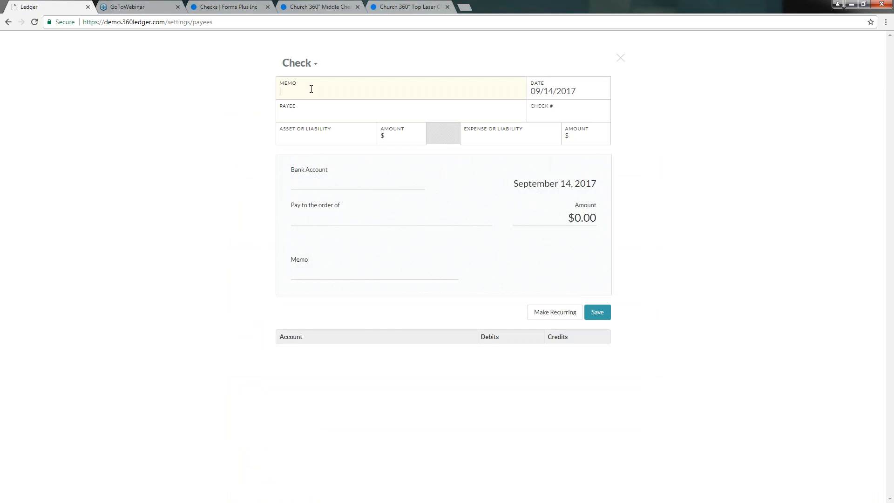
text(August Electric)
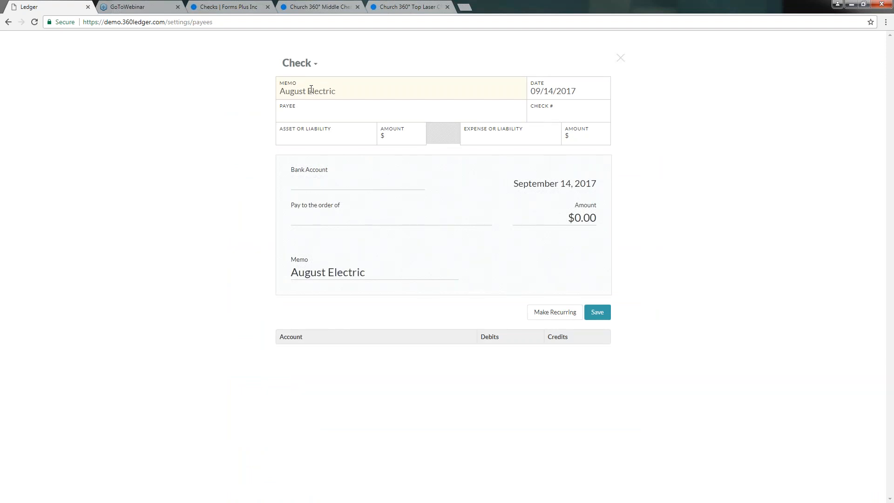
Keep the 09/14/2017 date and select Ameren Electric as the payee.
key(Tab)
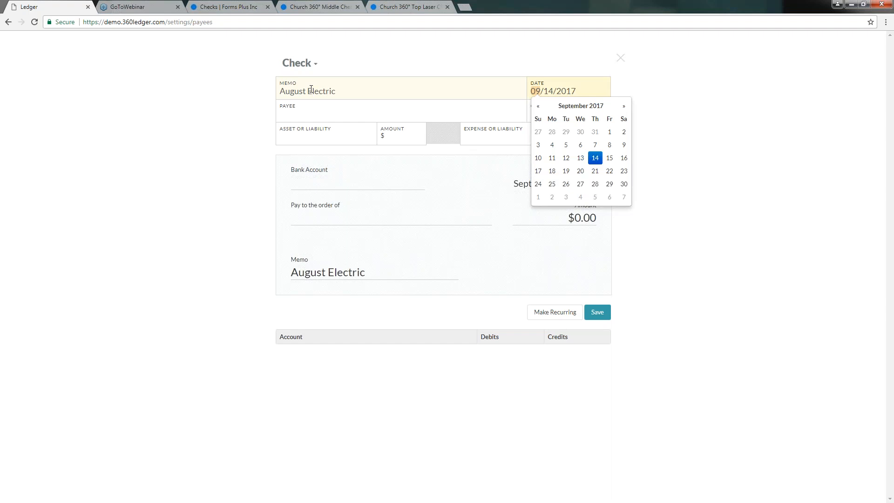
key(Tab)
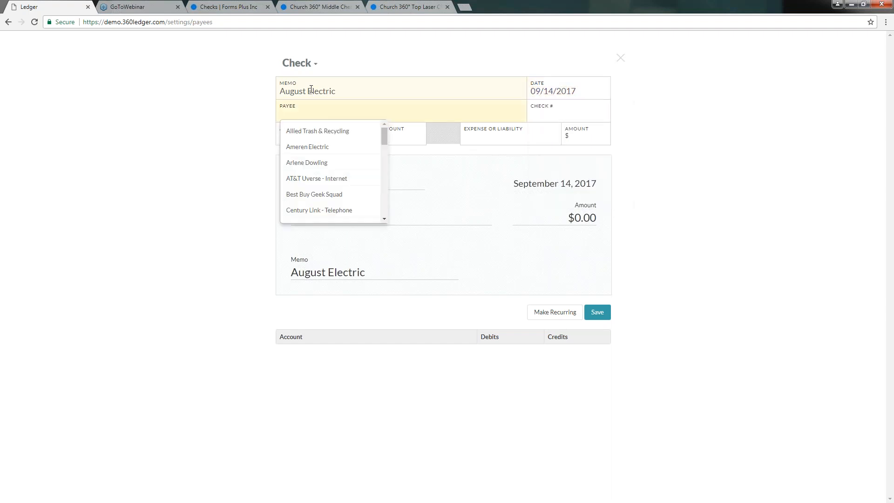
text(amer)
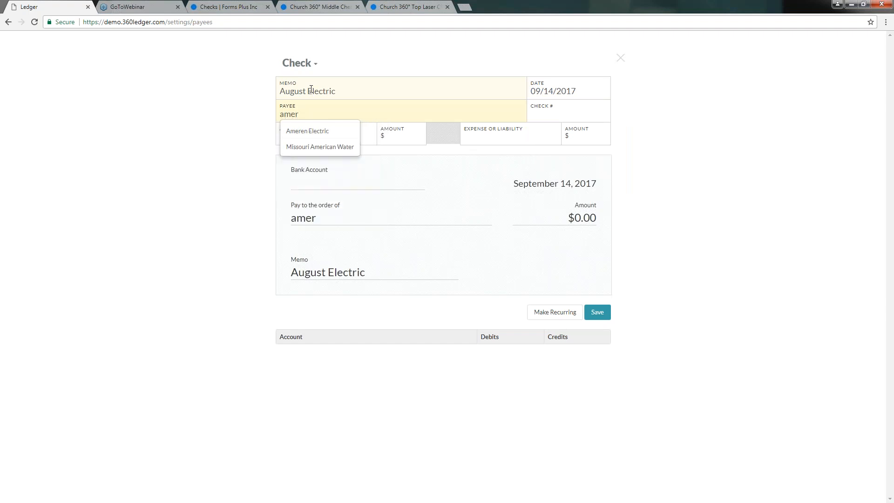
key(Down)
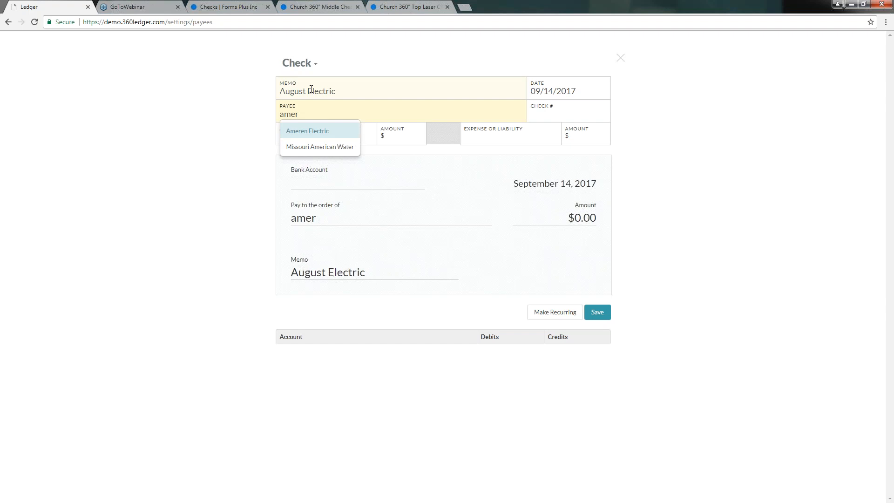
key(Return)
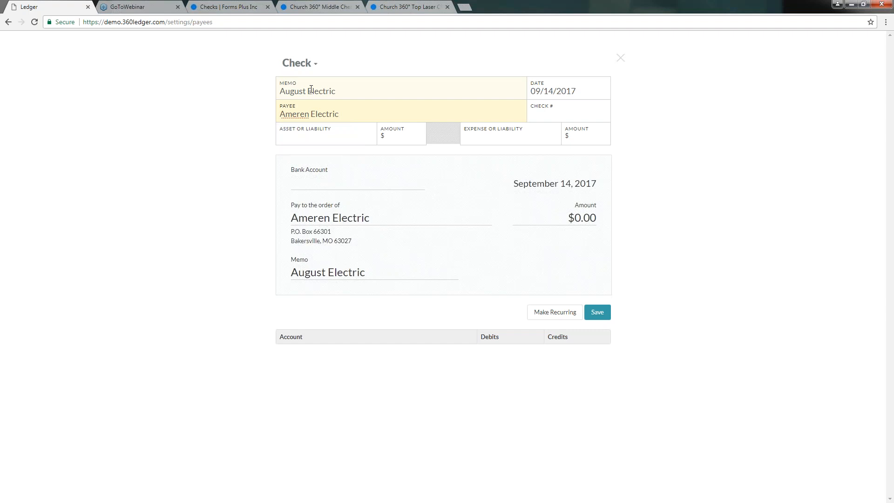
key(Tab)
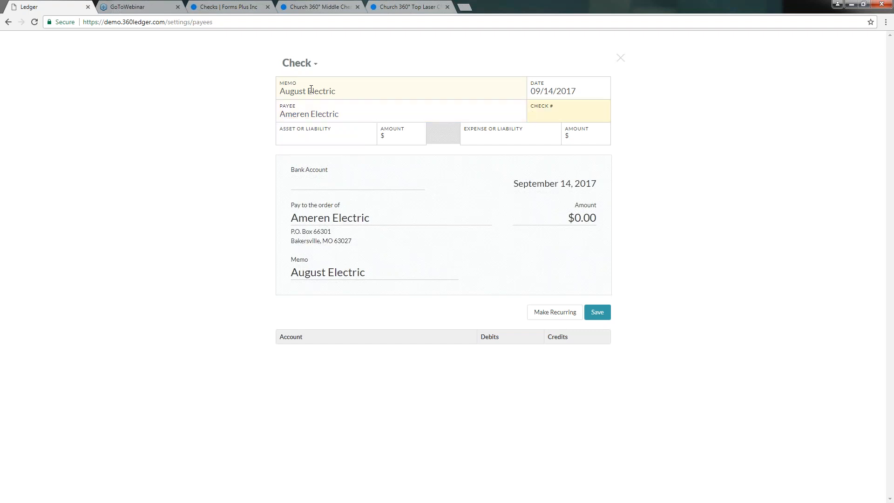
Pay $228.53 from the Unrestricted (Central Trust Checking) account.
key(Tab)
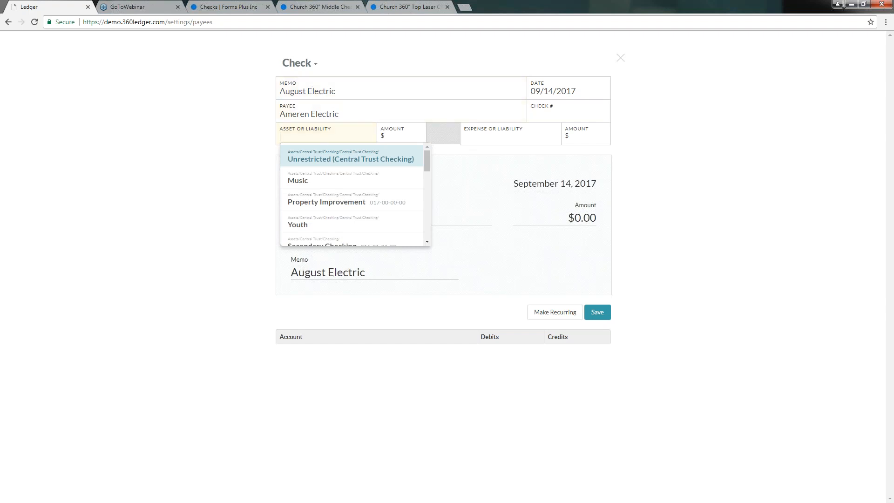
click(321, 160)
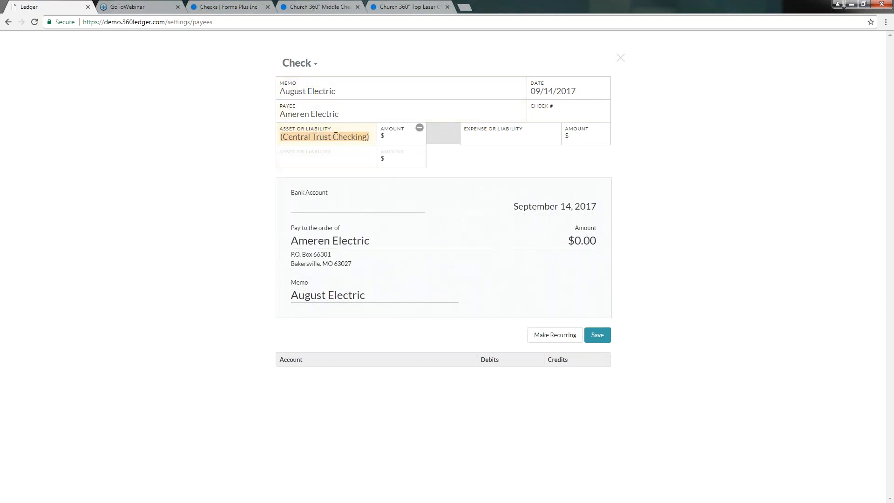
click(393, 141)
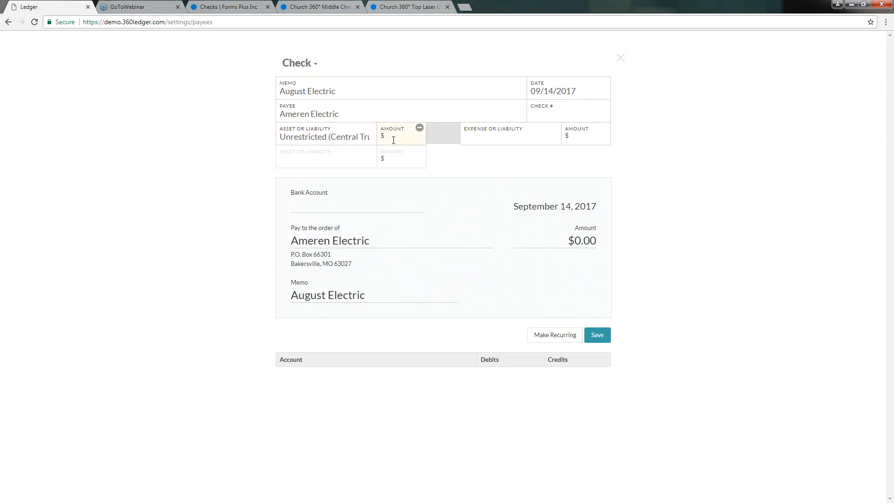
text(228.53)
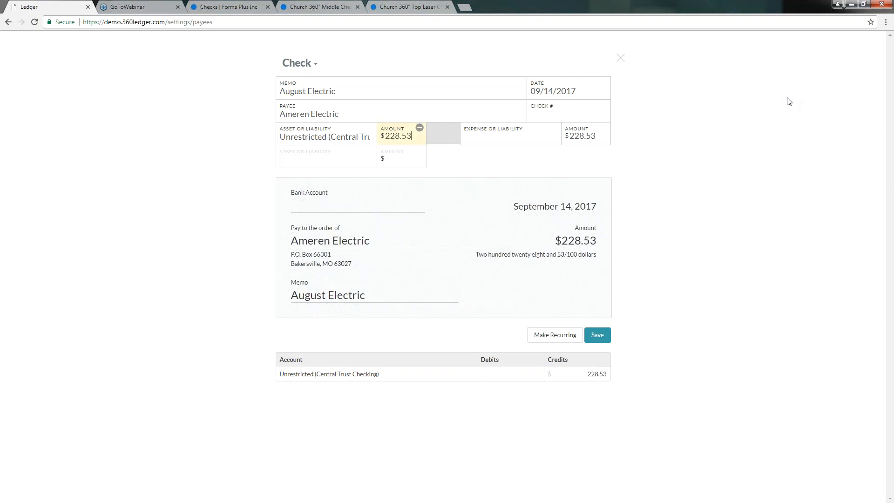
Charge the check to the Electric expense account.
click(483, 138)
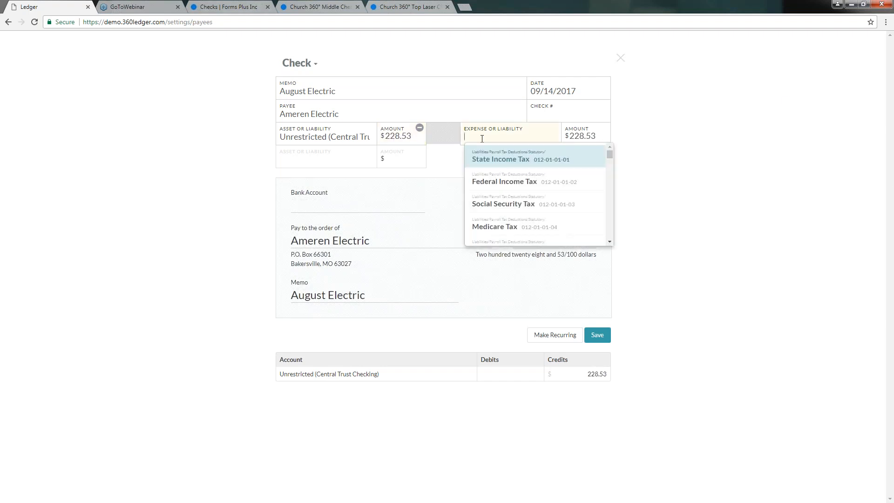
text(Elec)
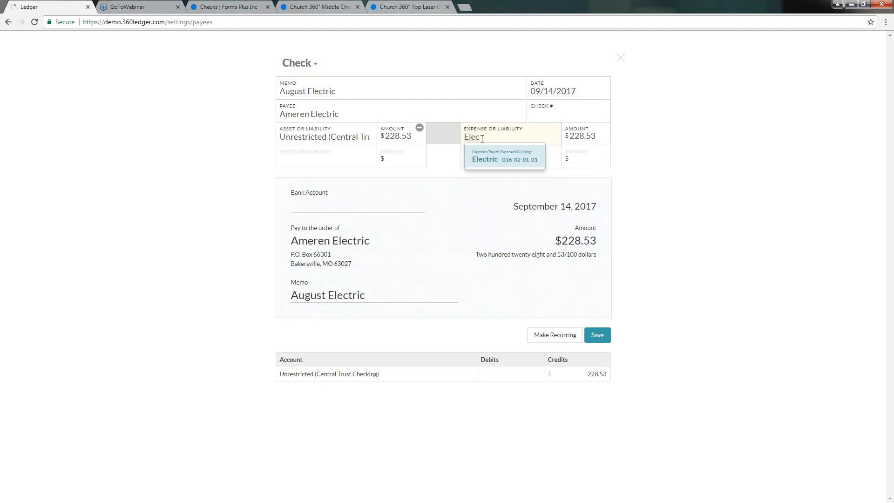
click(484, 159)
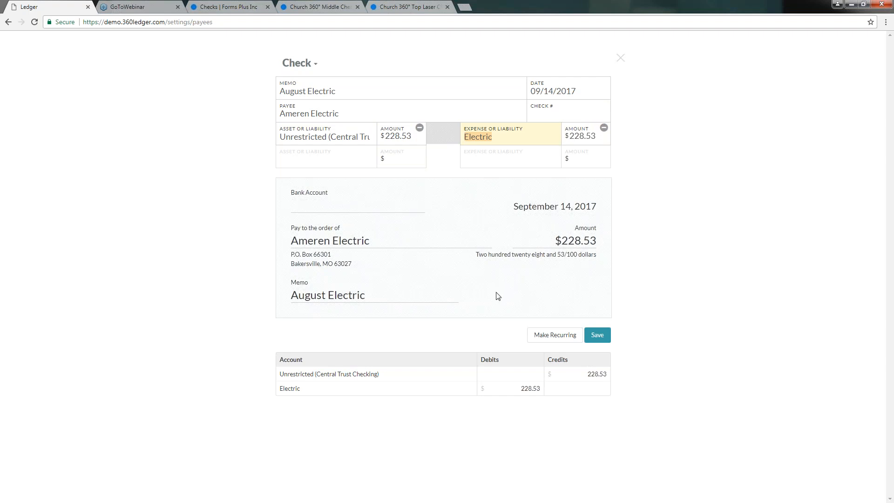
click(548, 340)
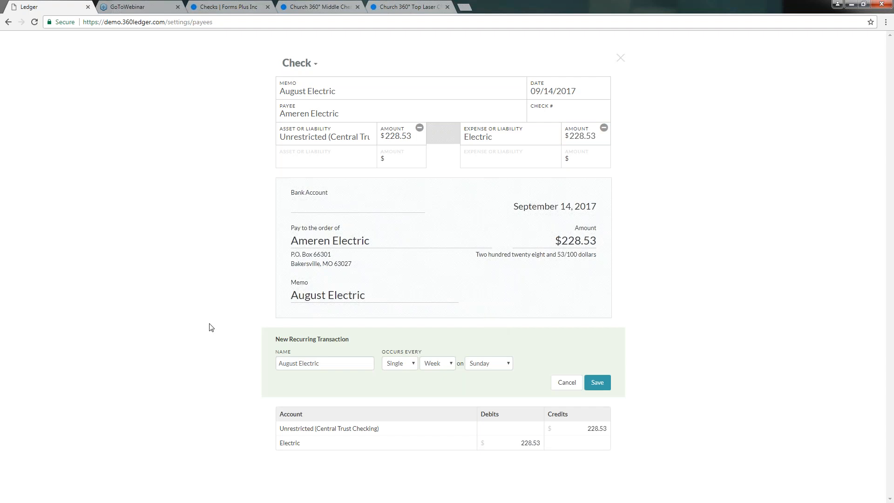
click(409, 367)
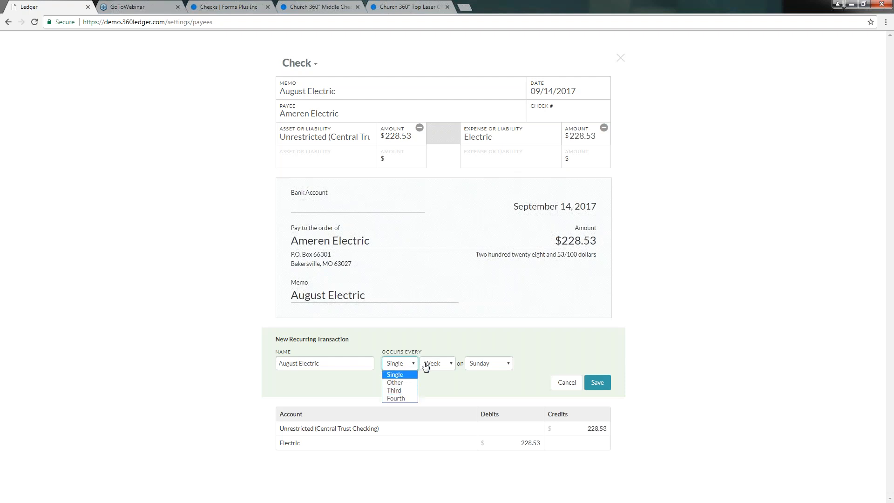
click(442, 365)
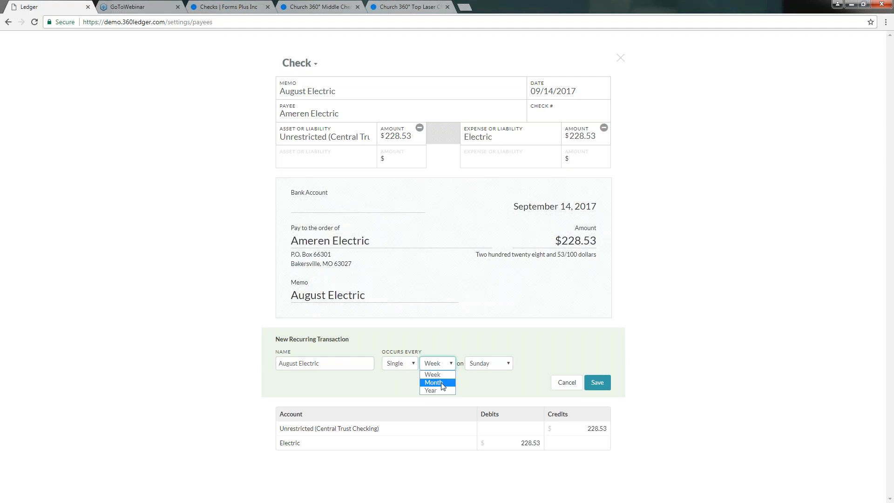
click(441, 384)
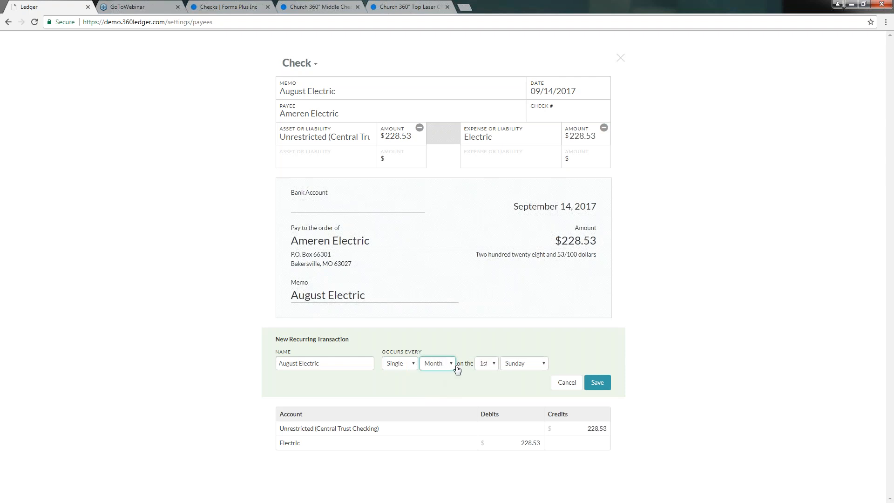
click(495, 368)
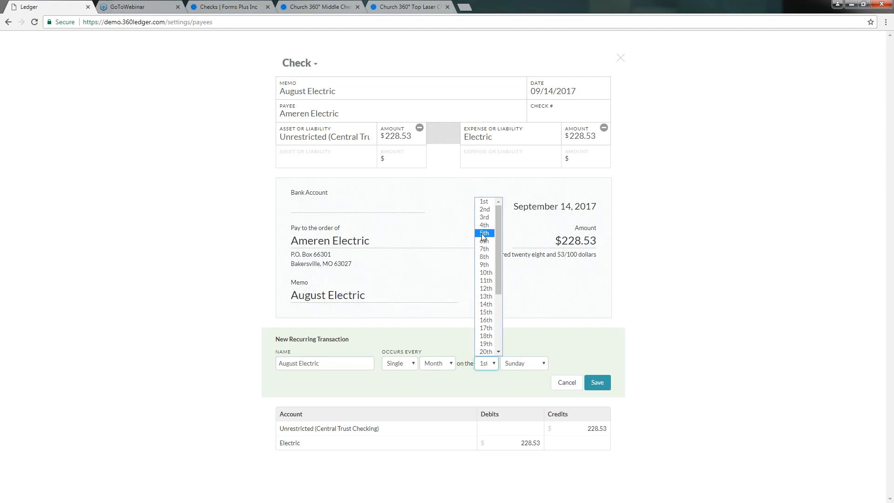
click(482, 217)
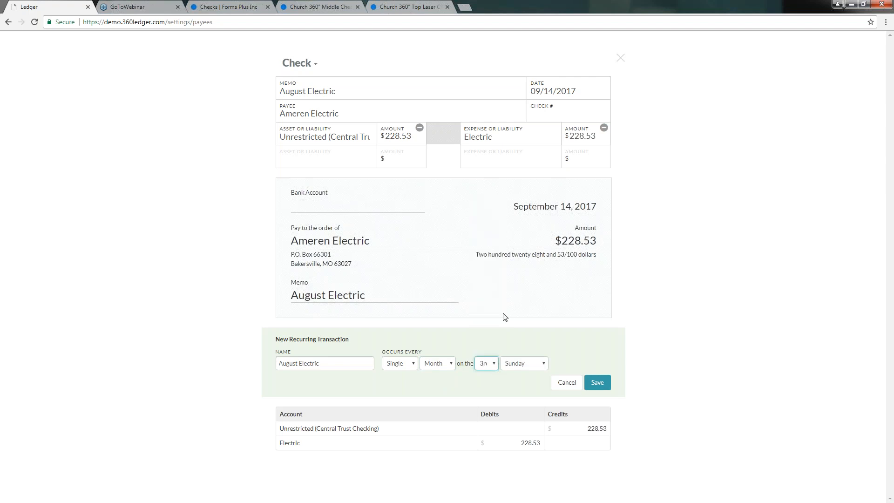
click(515, 363)
click(515, 406)
click(566, 382)
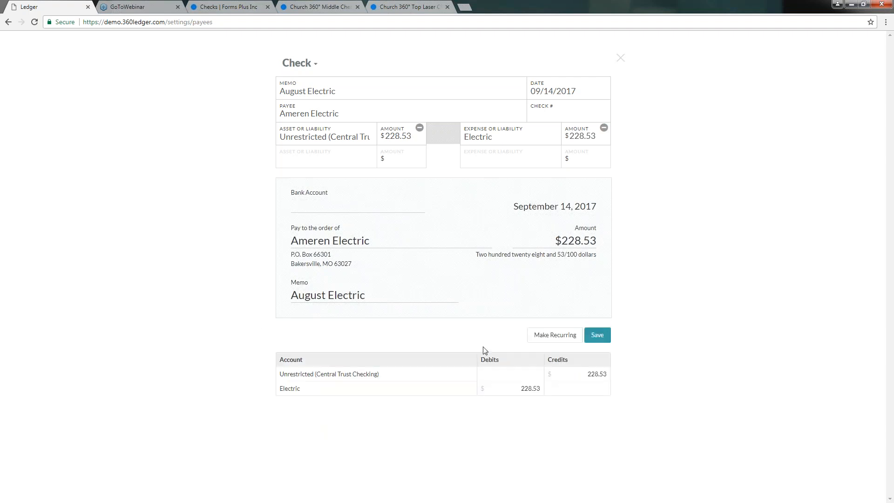
Save the Ameren Electric check and close the print-queue confirmation banner.
click(598, 336)
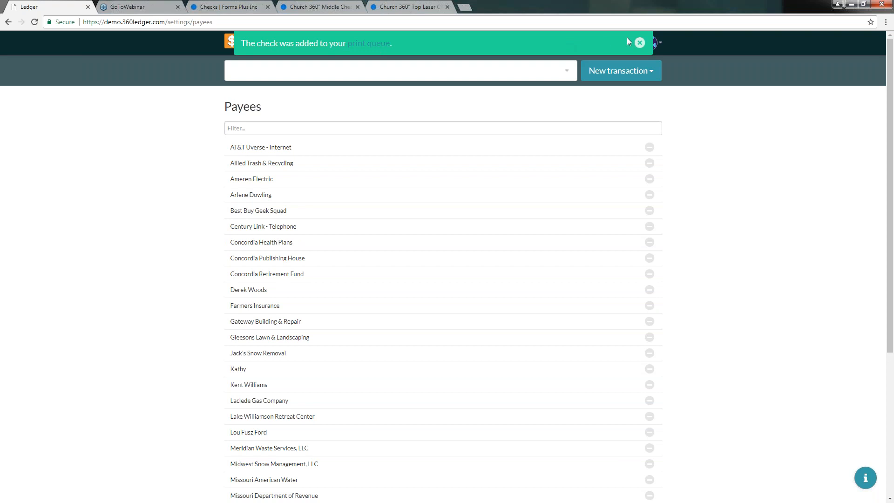
click(640, 44)
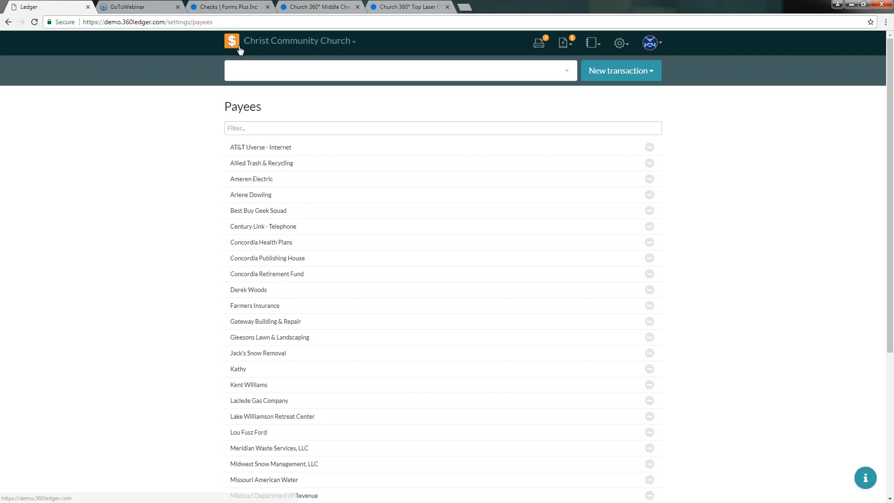
Open the Print Queue and select the 9/14/17 Ameren Electric $228.53 check.
click(540, 47)
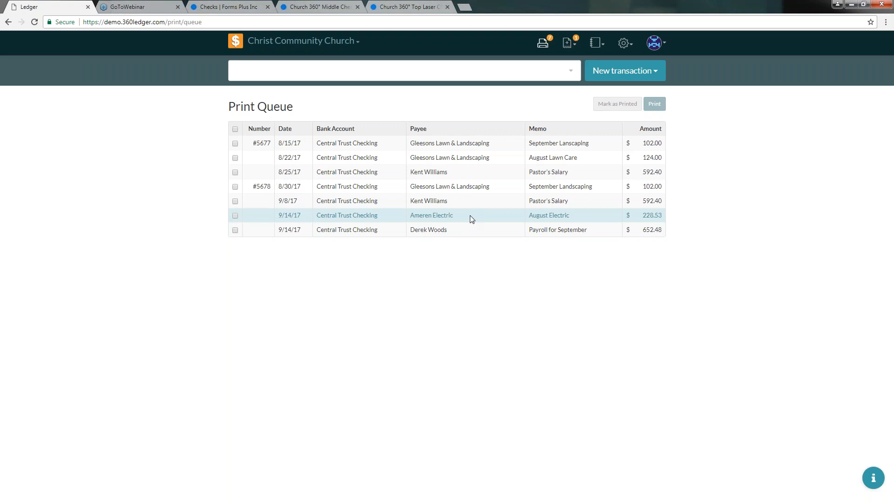
click(235, 217)
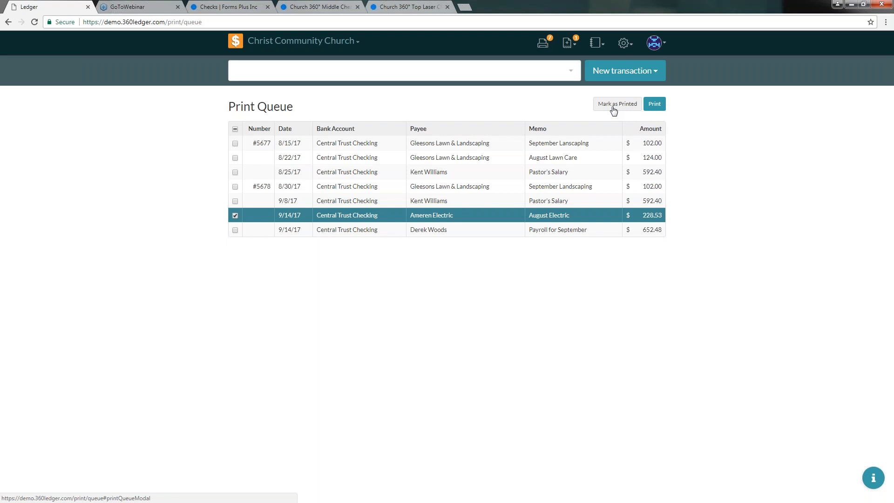
Preview the Ameren Electric check and start printing it to reach the check number 5679 confirmation.
click(655, 105)
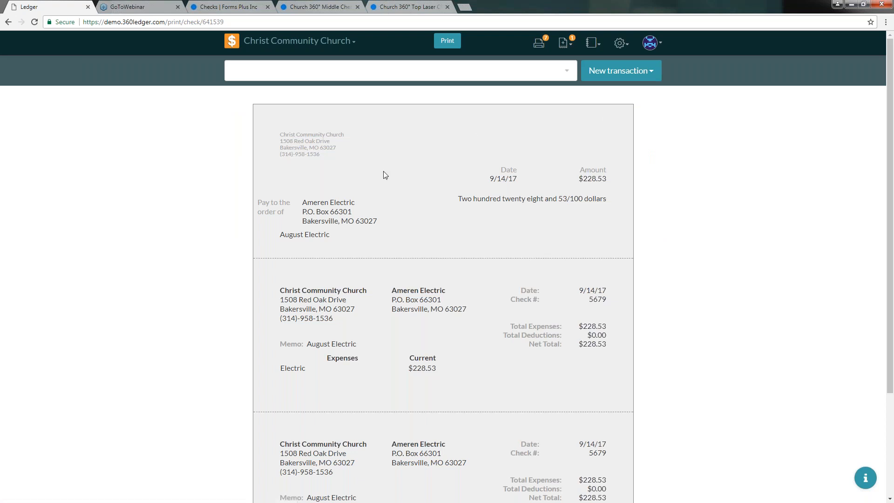
scroll(385, 175, down, 1)
scroll(356, 154, down, 1)
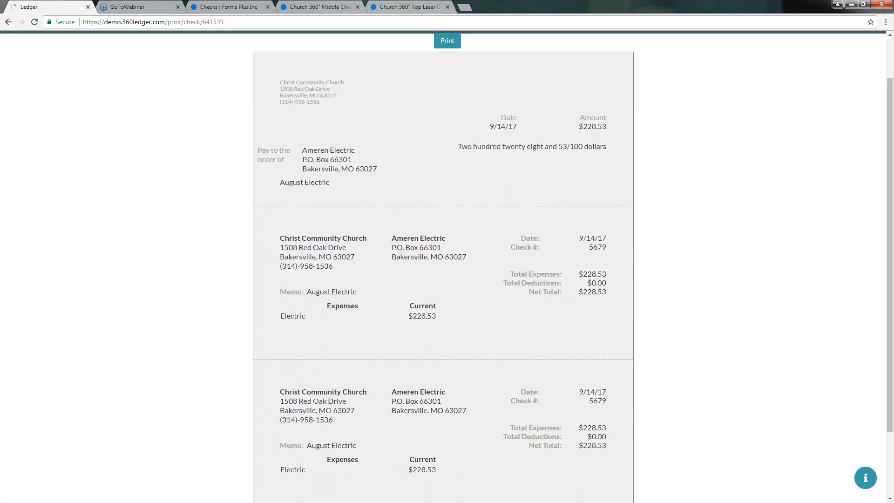
scroll(360, 142, up, 1)
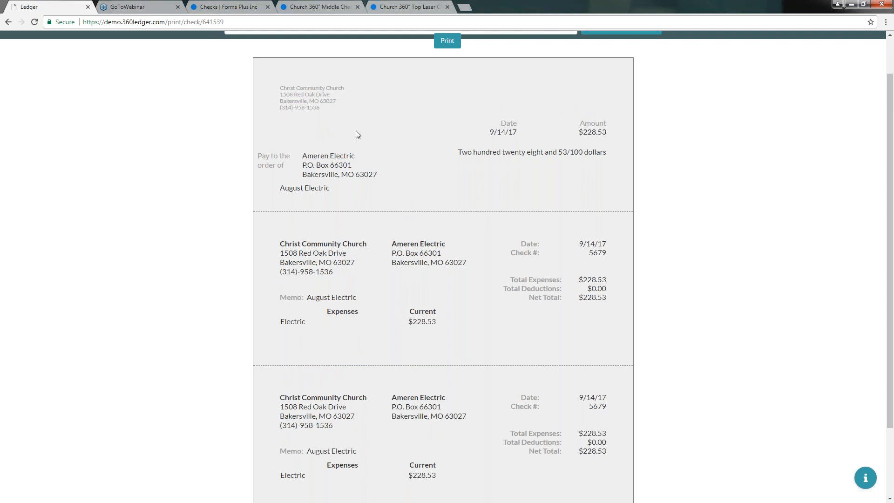
scroll(443, 75, up, 1)
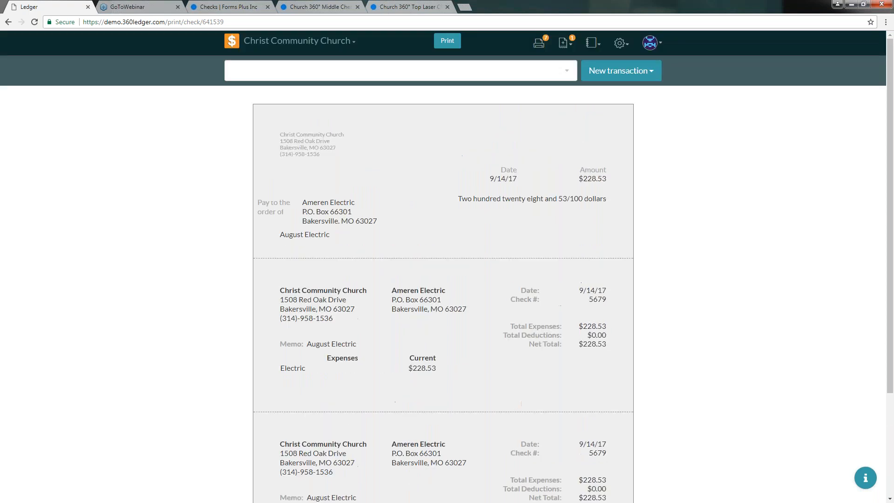
click(447, 42)
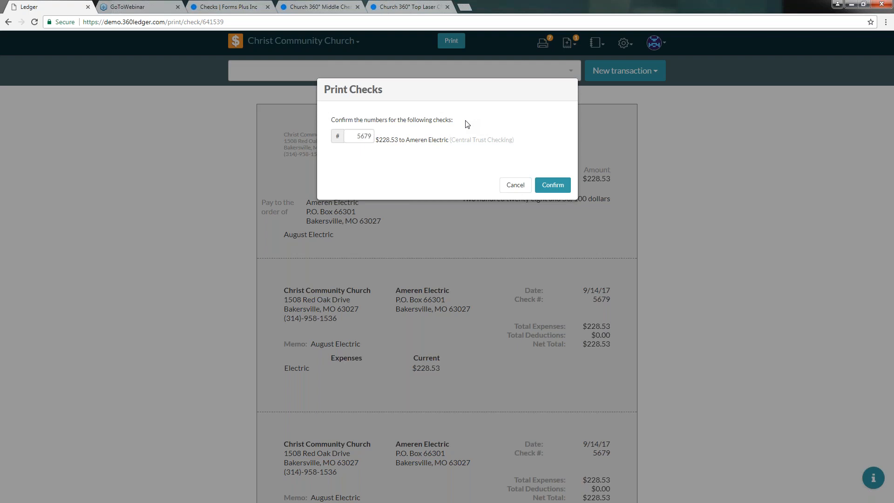
Confirm check number 5679 and send the Ameren Electric check to the printer.
click(552, 188)
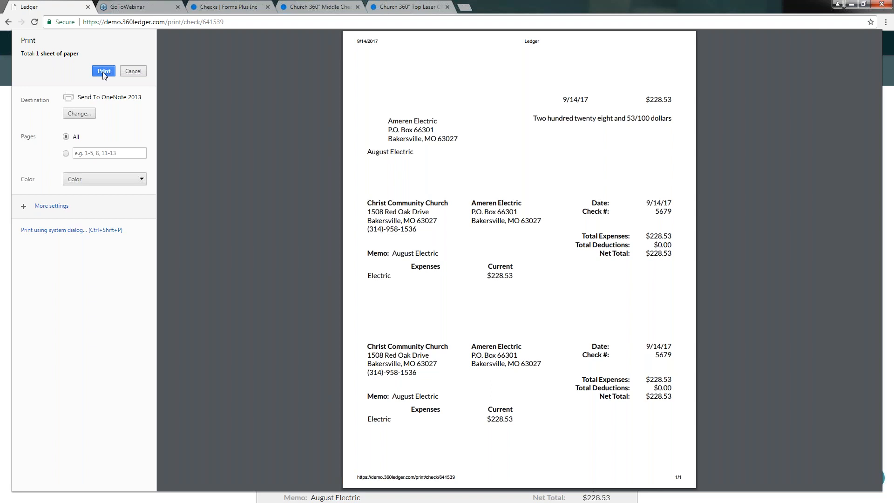
click(103, 71)
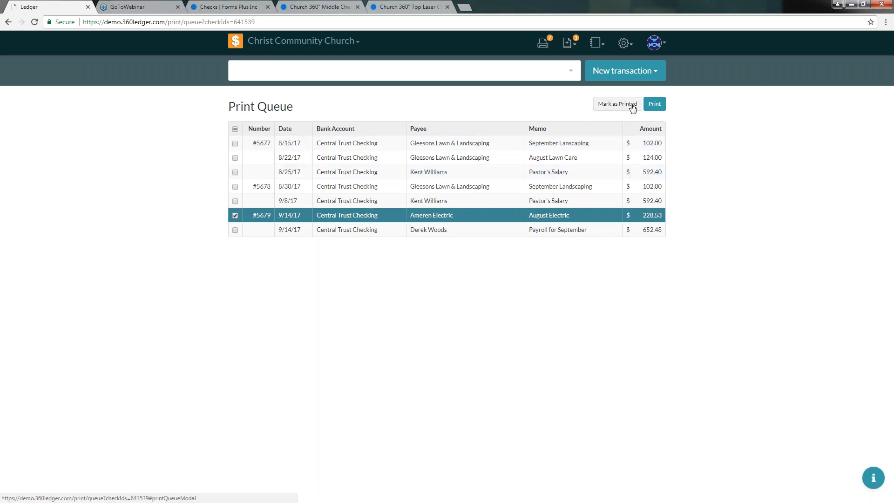
Mark check #5679 as printed and confirm removing it from the Print Queue.
click(613, 105)
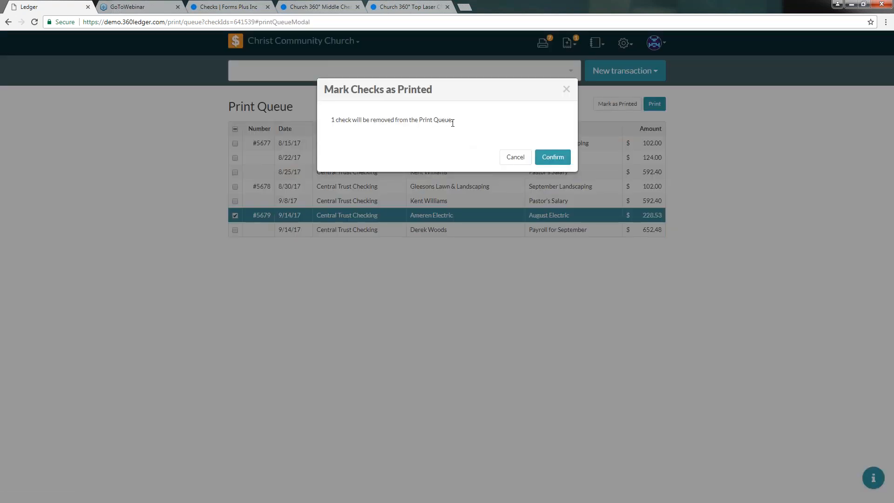
click(553, 159)
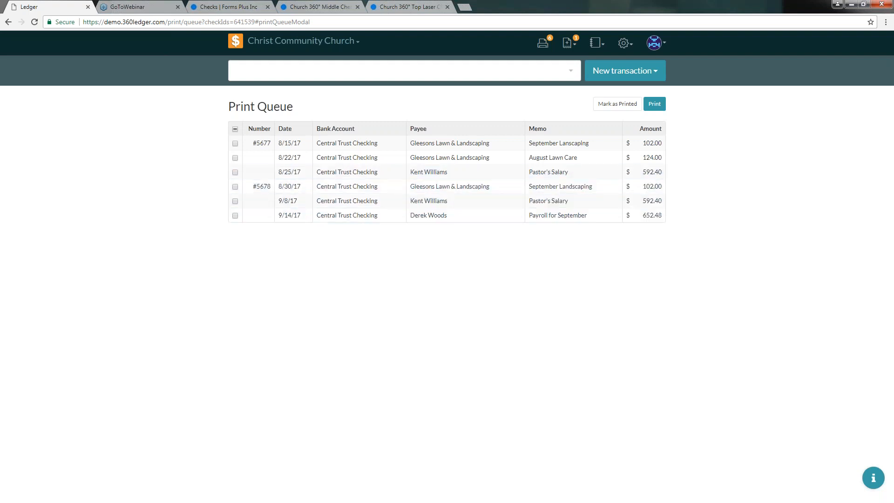
Return to the Home register, glance at the Ameren Electric payee, and come back to check #5679 for $228.53.
click(236, 44)
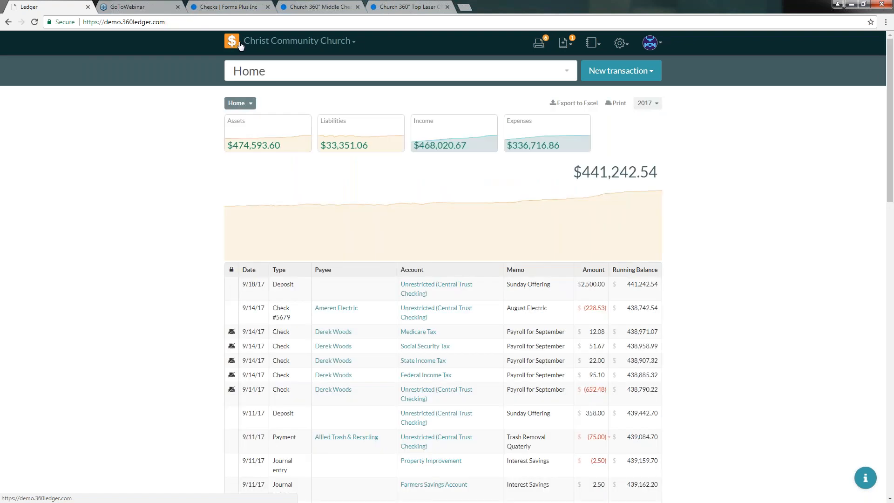
scroll(163, 237, down, 1)
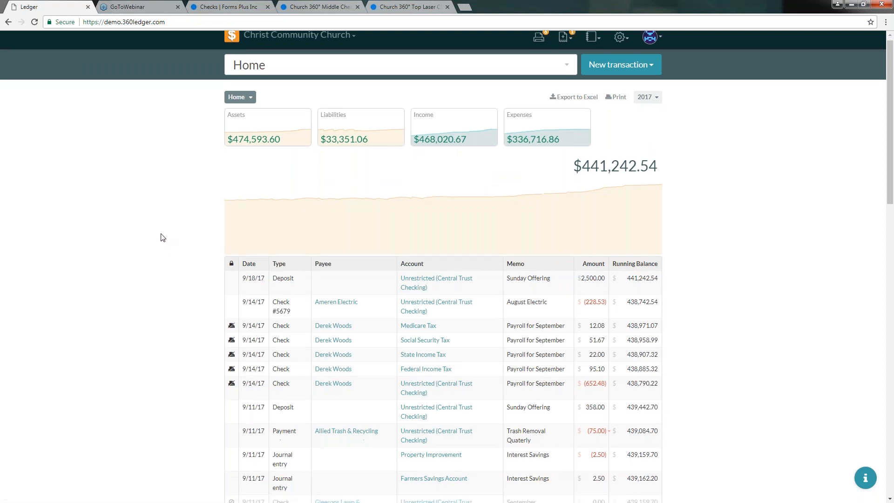
scroll(163, 237, down, 2)
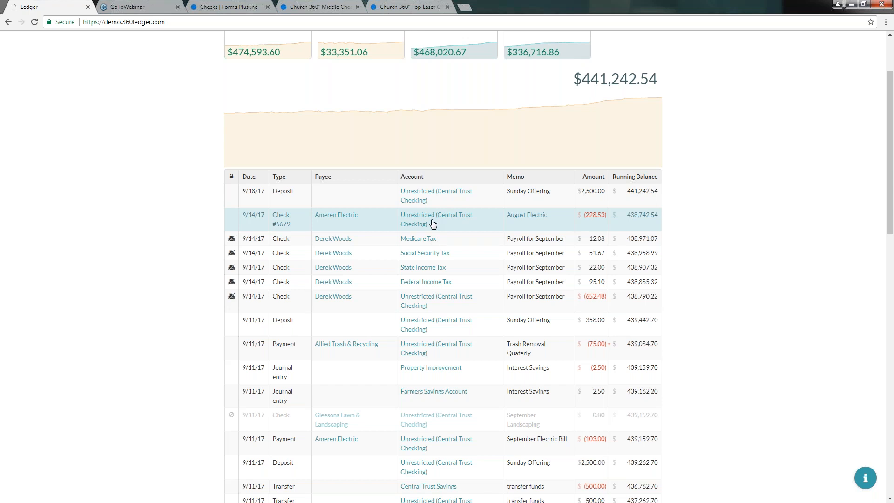
click(337, 218)
click(9, 22)
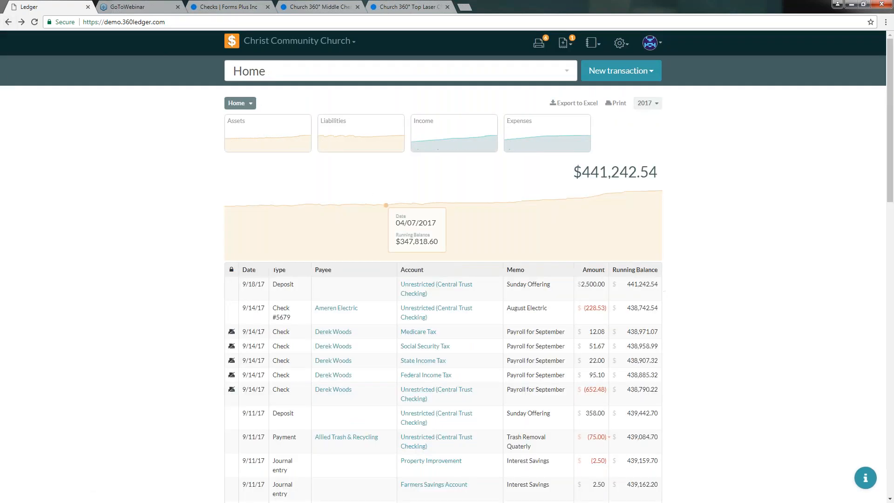
click(523, 309)
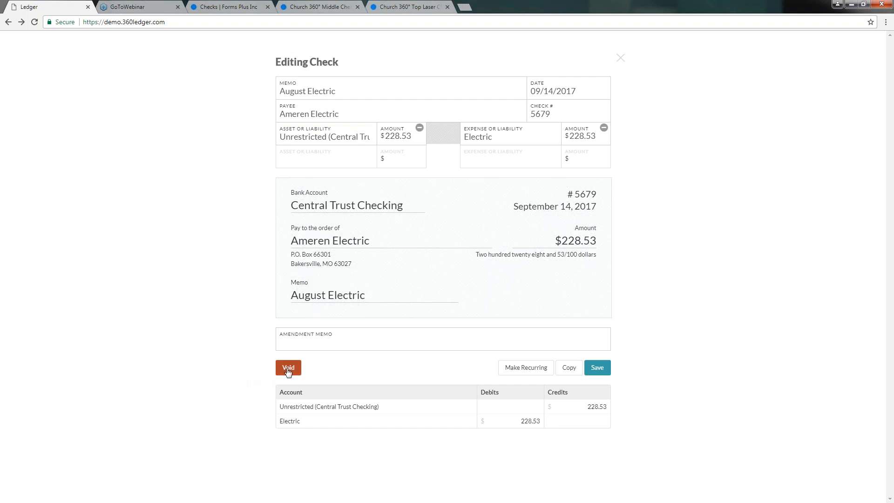
click(323, 344)
click(238, 274)
click(569, 370)
click(620, 59)
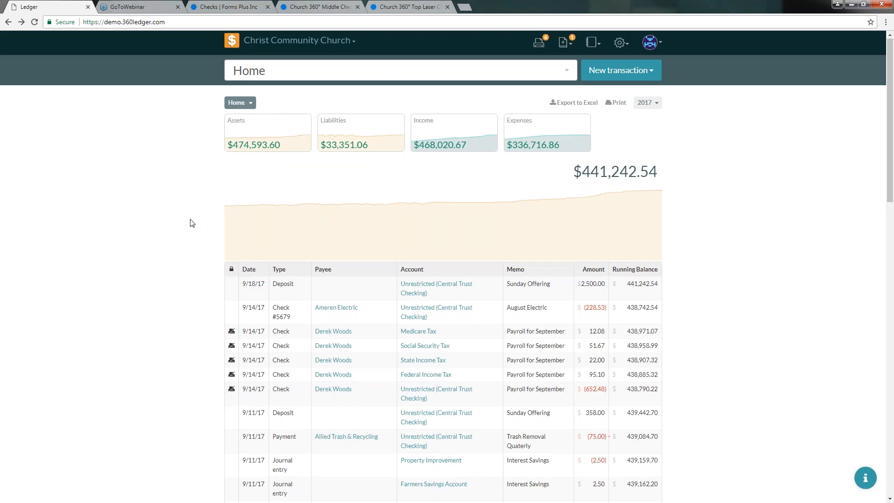
Bring up the Print Queue listing six Central Trust Checking checks, including the $652.48 payroll check.
scroll(218, 254, down, 2)
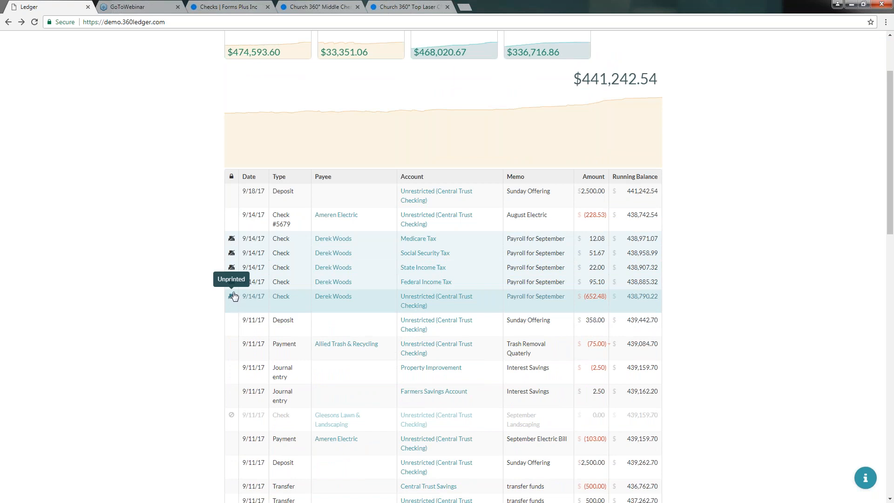
scroll(207, 275, up, 2)
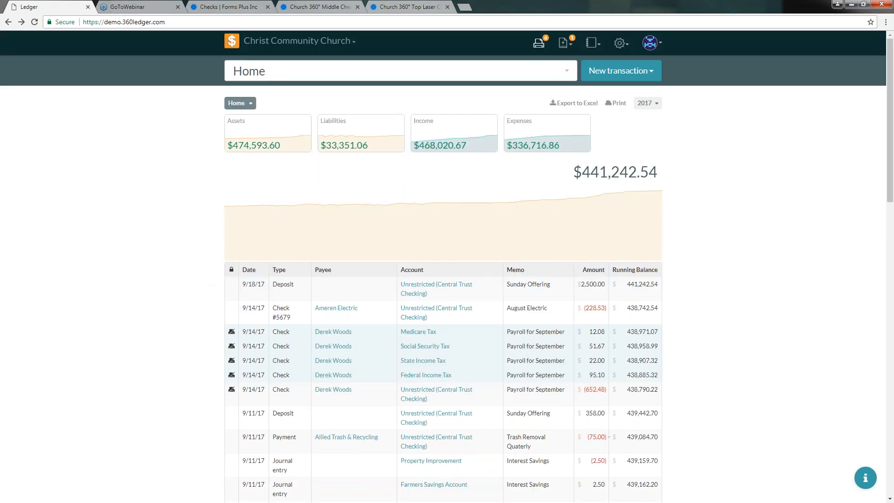
click(539, 46)
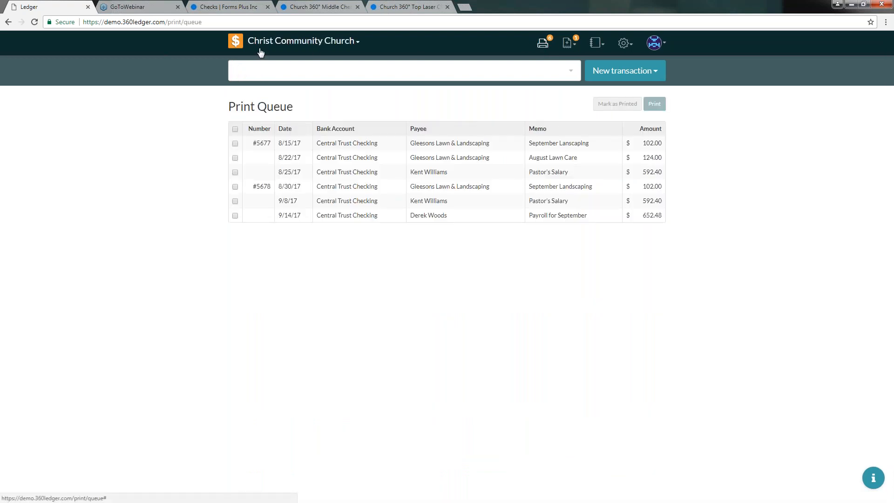
Return to the Home register showing the $652.48 September payroll check dated 9/14/17 as unprinted.
click(236, 42)
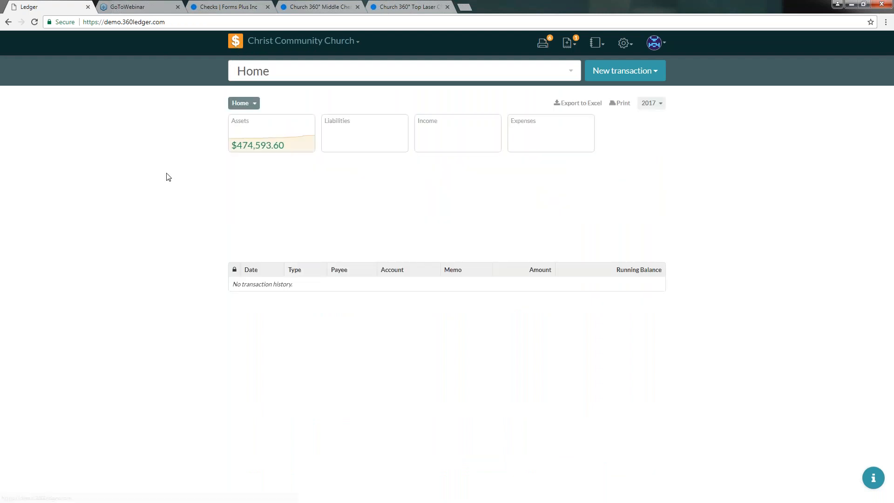
scroll(169, 173, down, 3)
scroll(168, 173, up, 3)
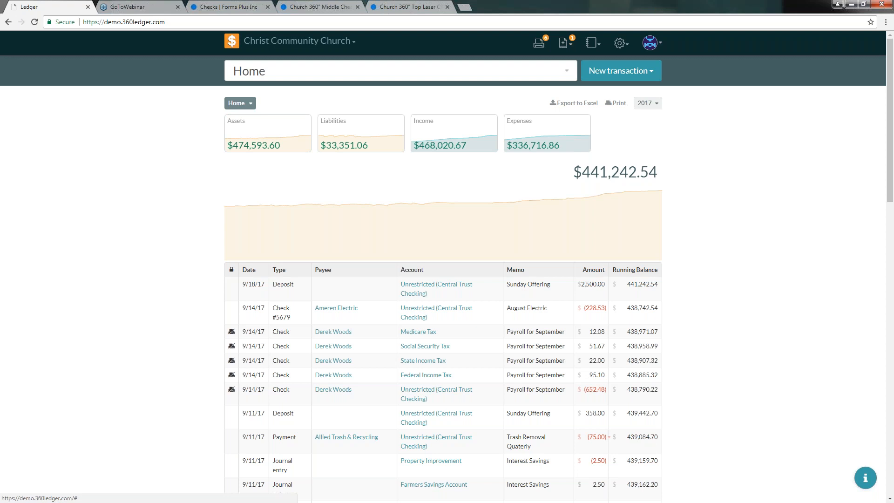
View the Balance Sheet report, then the 2017 General Ledger report listing check 5679 to Ameren Electric.
click(595, 45)
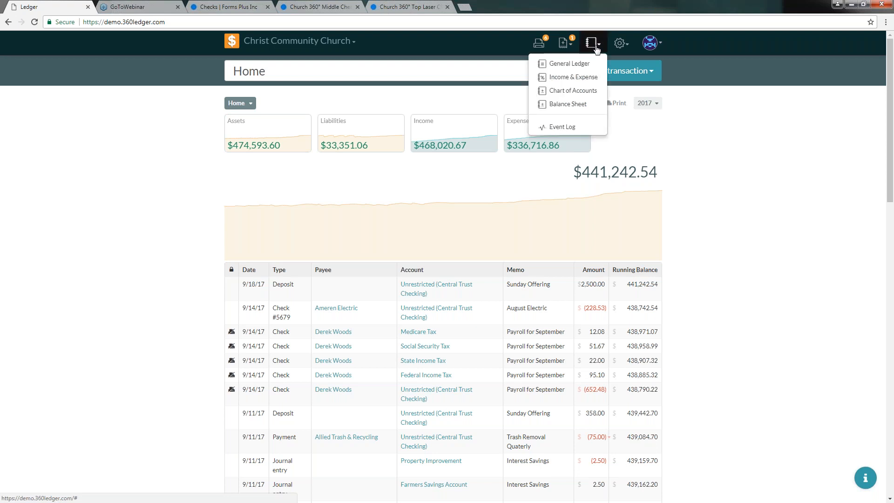
click(560, 106)
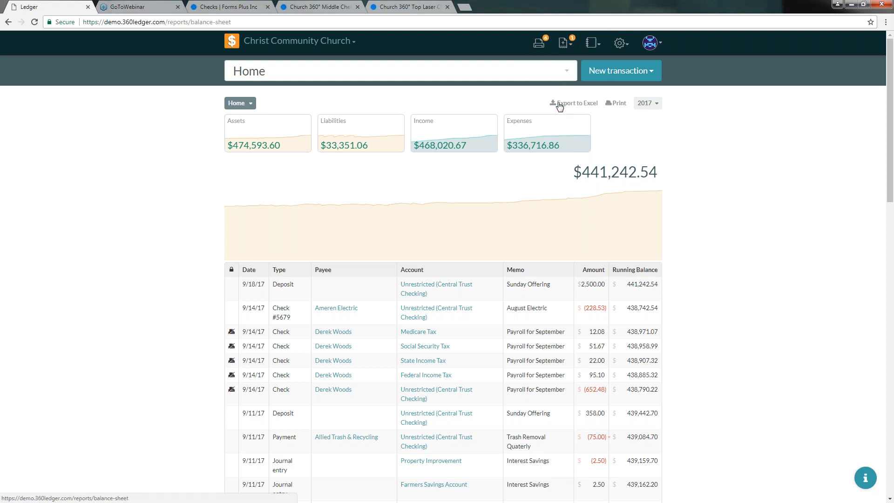
click(592, 43)
click(565, 69)
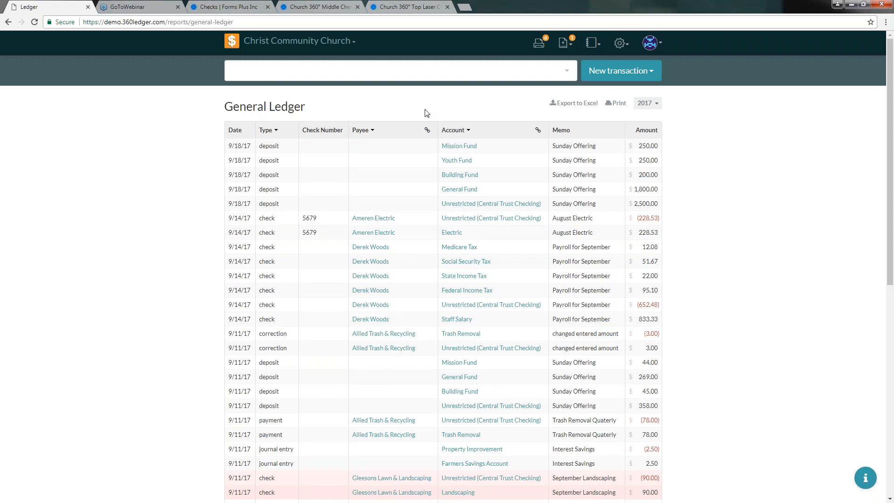
scroll(294, 175, down, 1)
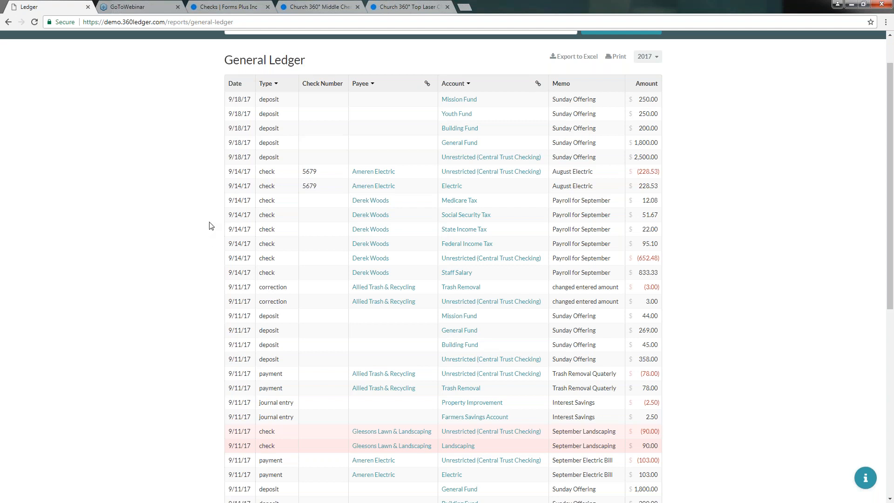
scroll(209, 218, down, 3)
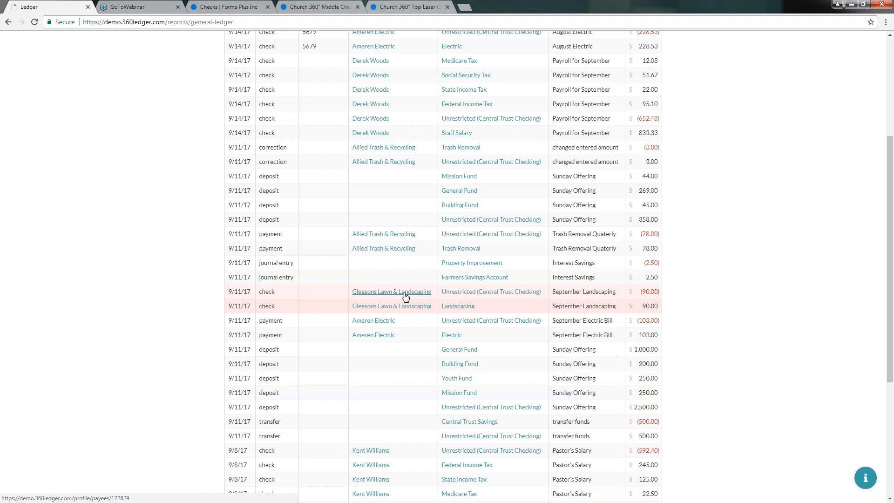
scroll(405, 297, up, 4)
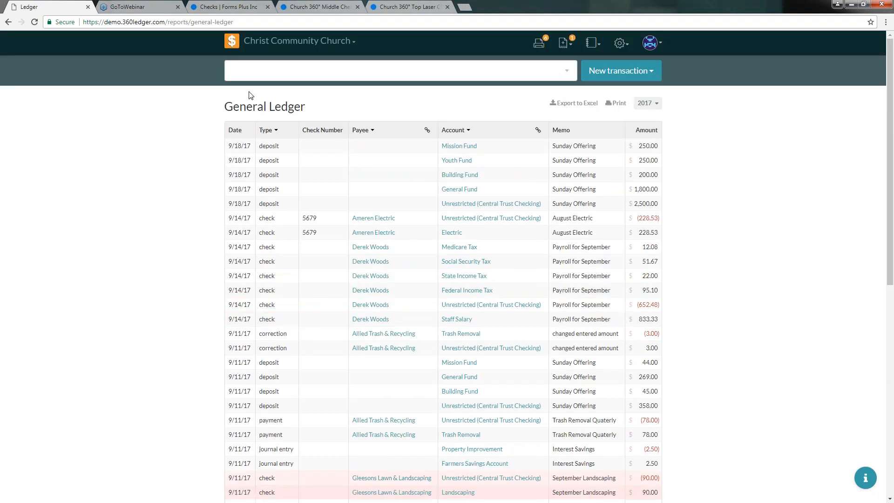
Review the Home register down to the voided Gleesons check, then bring up the gear settings menu.
click(232, 43)
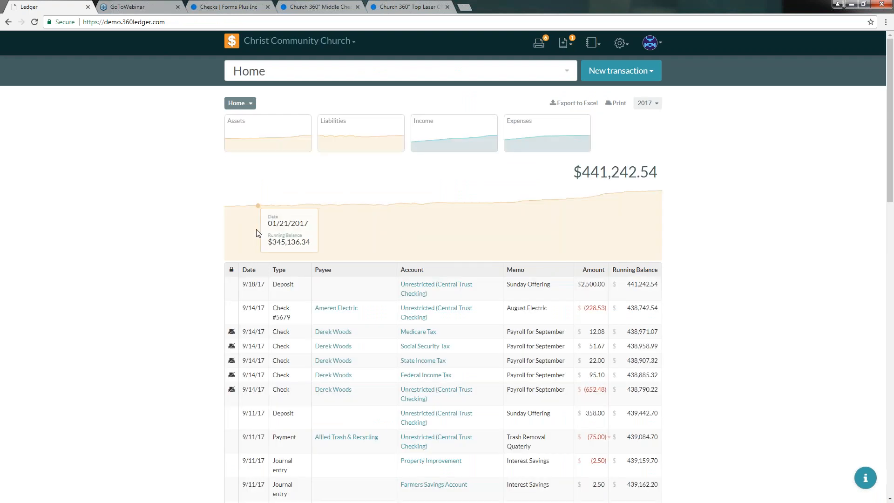
scroll(256, 232, down, 6)
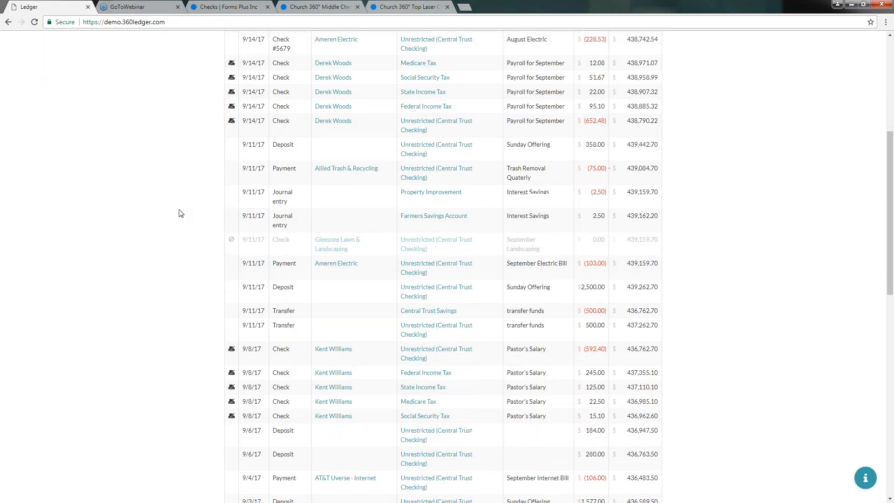
mouse_move(232, 231)
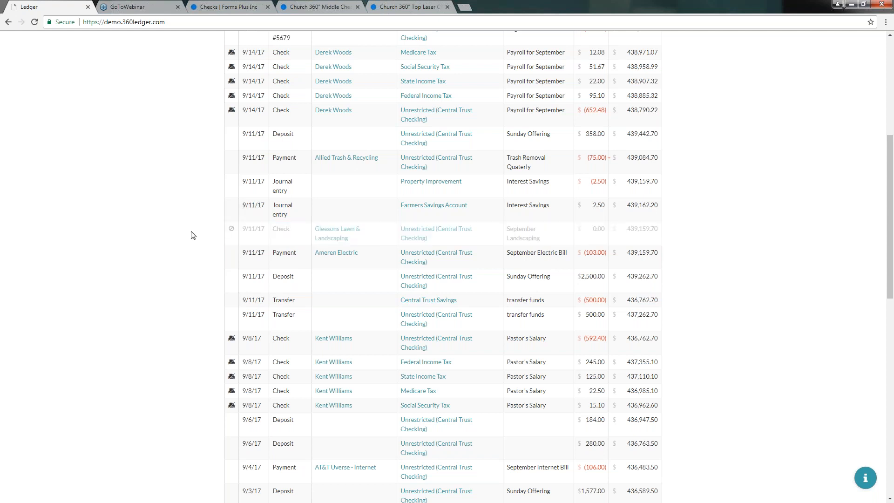
scroll(191, 235, up, 1)
scroll(191, 209, up, 5)
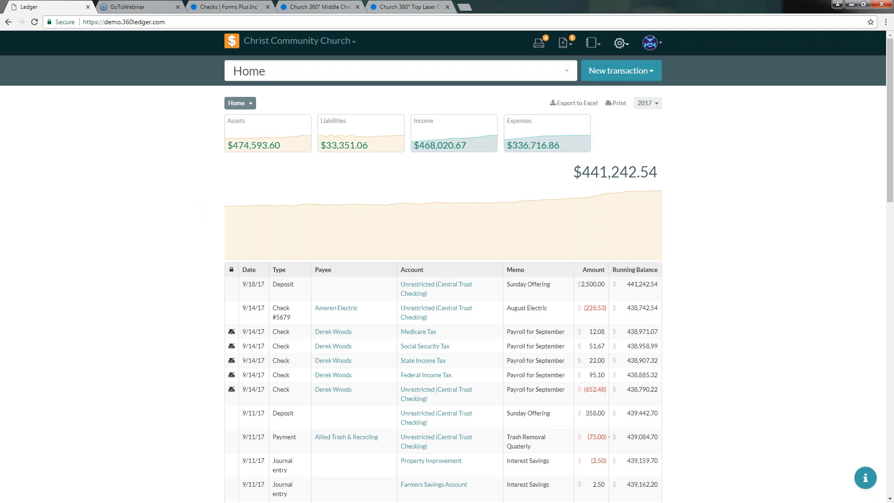
click(621, 44)
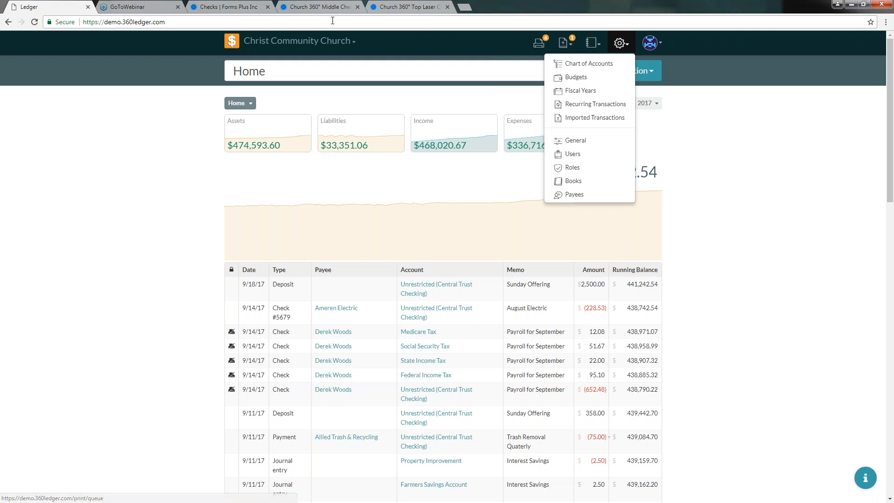
Compare the Forms Plus Church 360° Top Laser Checks with the Middle Checks, finishing on Middle Checks.
click(232, 8)
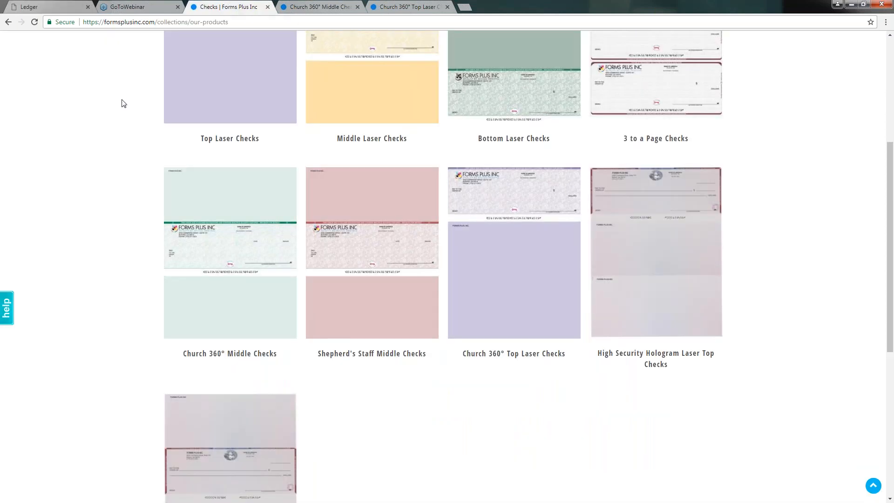
scroll(123, 101, up, 5)
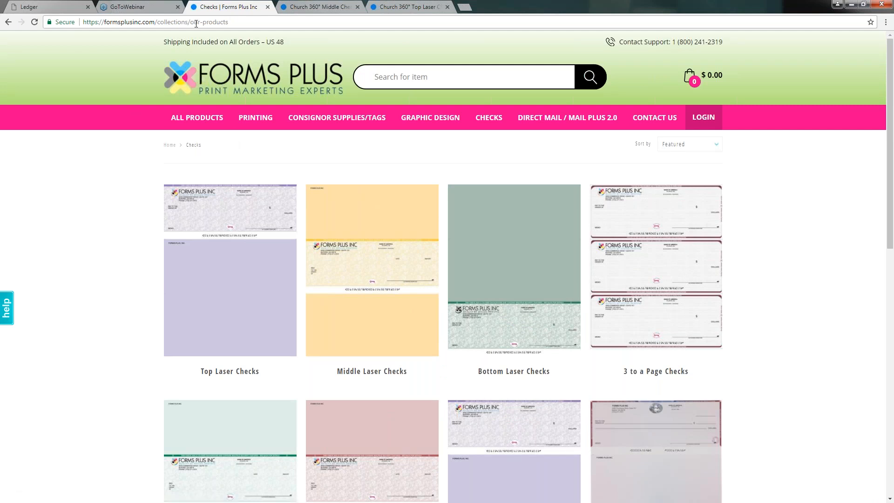
click(196, 83)
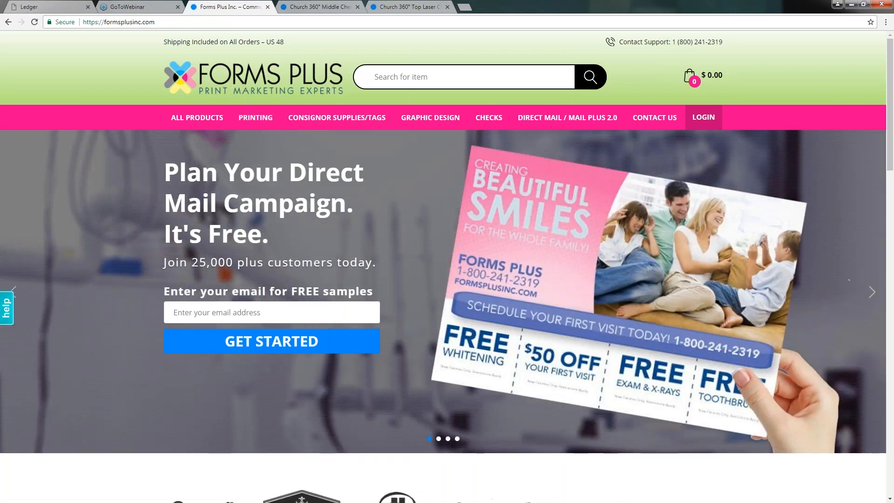
click(312, 12)
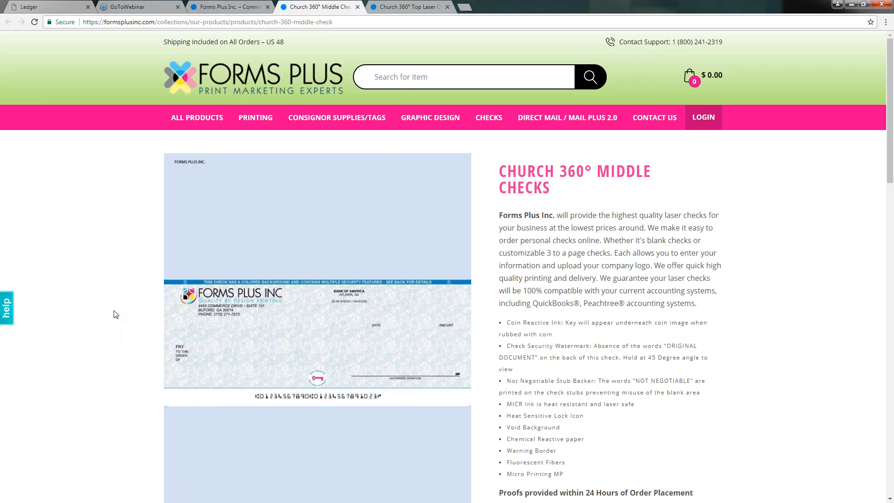
key(ctrl+Tab)
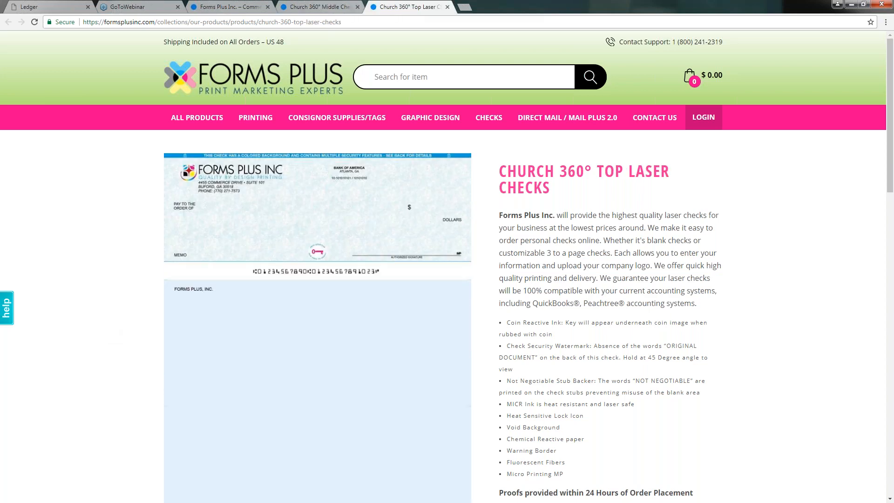
scroll(618, 316, down, 2)
scroll(605, 276, up, 1)
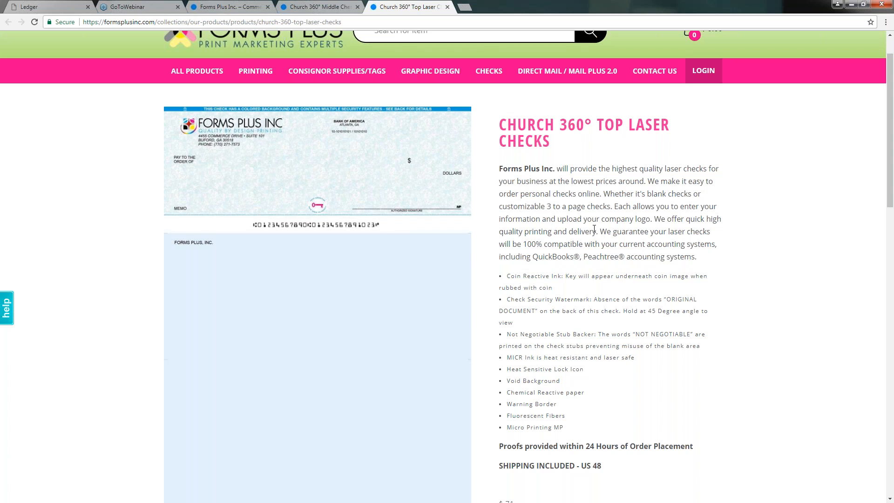
click(316, 7)
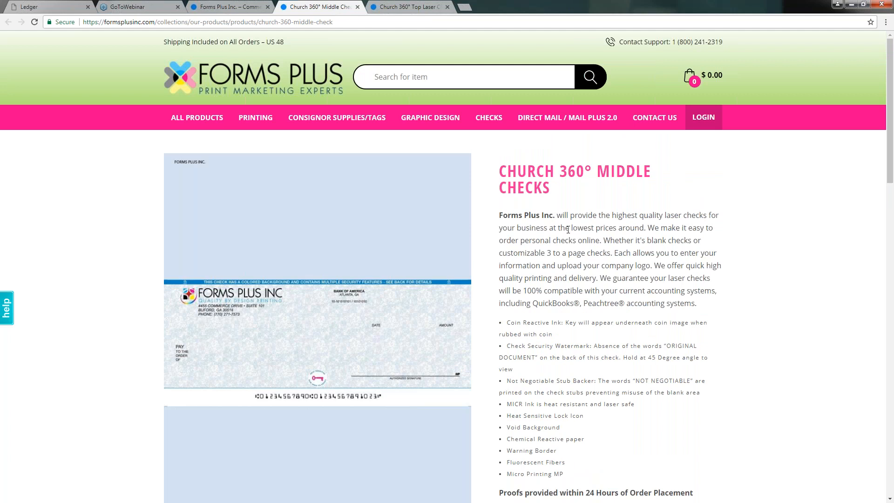
In the ledger's General Settings, keep Check Style at Top and toggle the two-signature checks option.
click(46, 8)
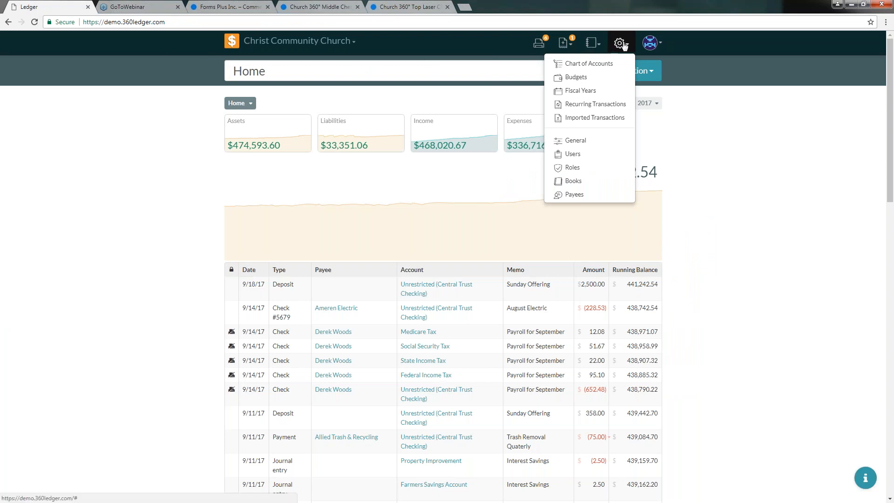
click(577, 141)
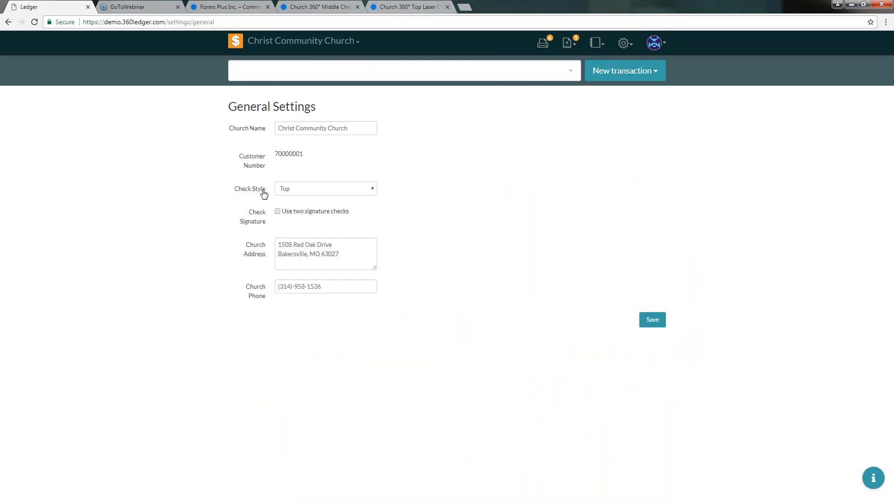
click(374, 189)
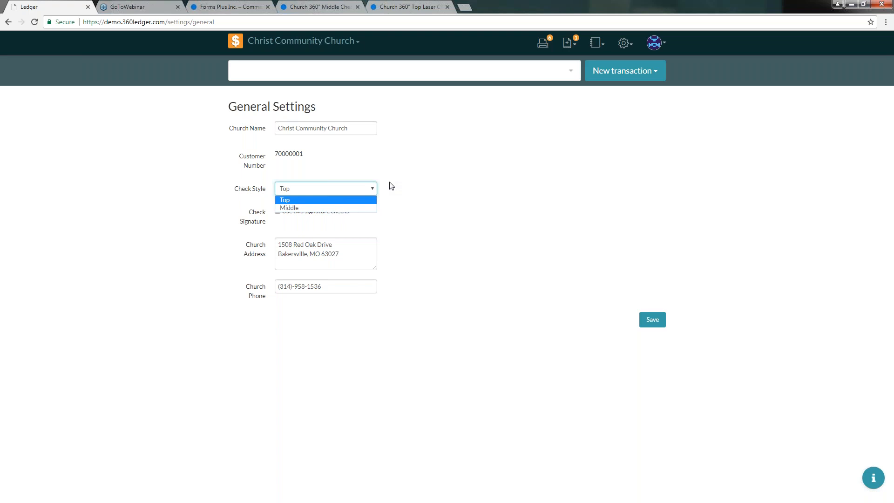
click(390, 186)
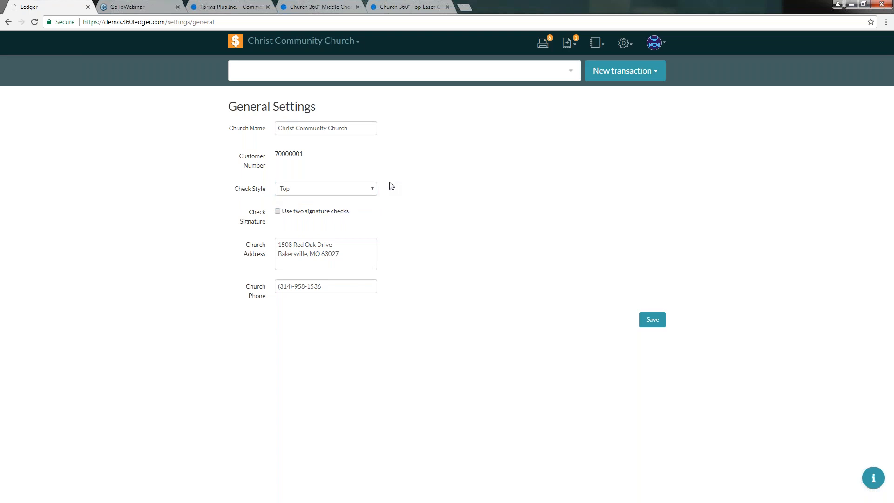
click(278, 213)
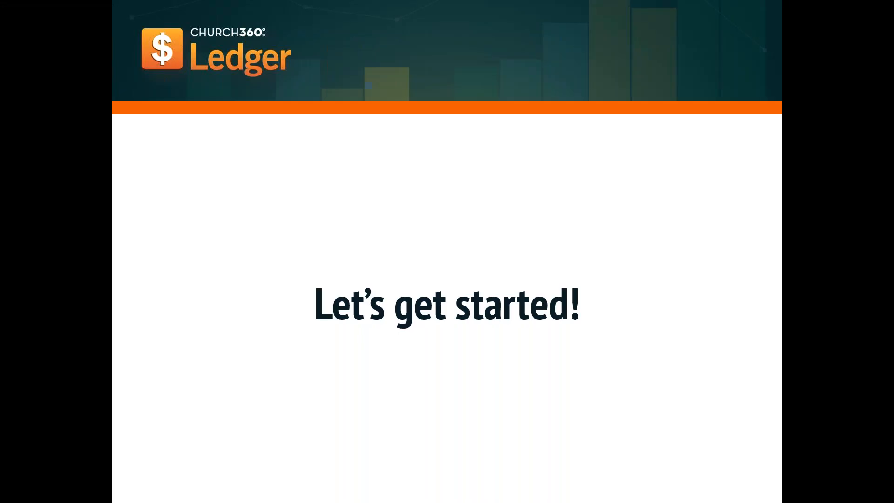
Advance the slides past Product Updates to the Help System slide.
click(203, 230)
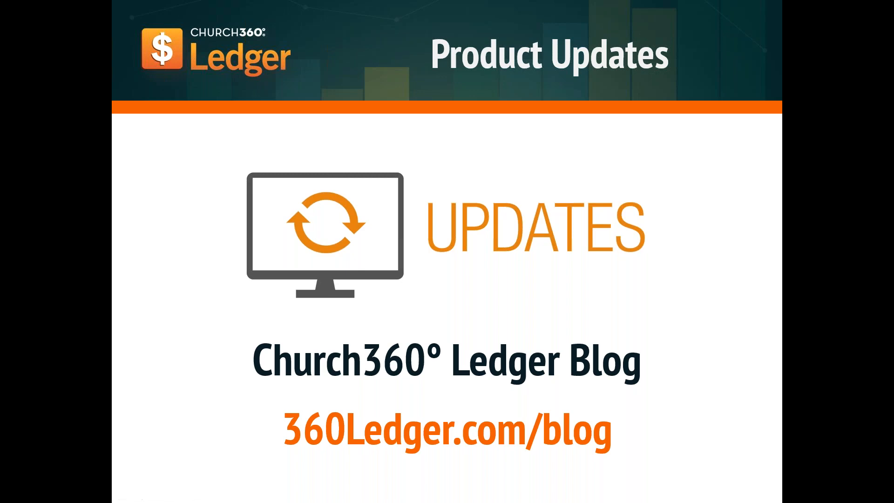
key(Right)
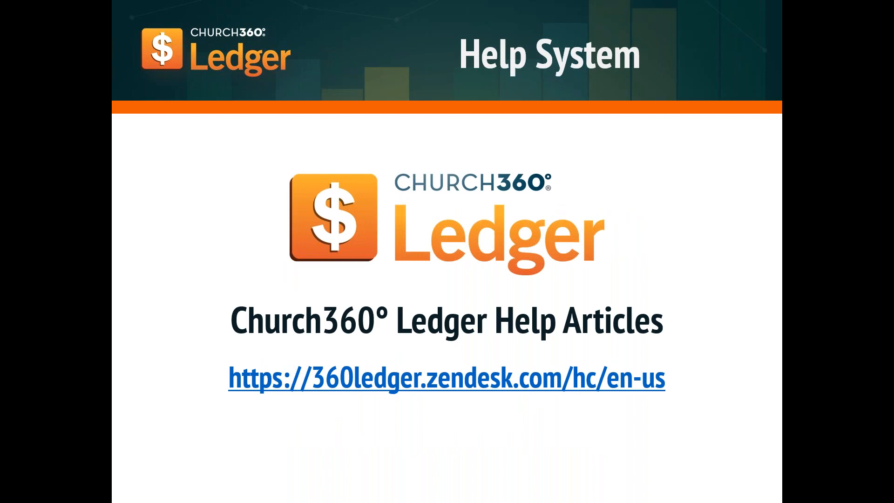
Visit the help articles site at 360ledger.zendesk.com/hc/en-us, then return to the Help System slide.
click(436, 382)
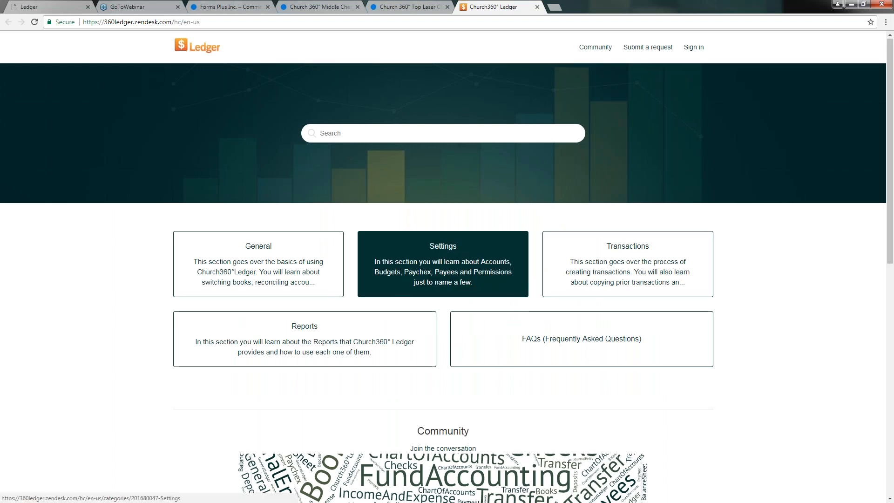
scroll(443, 265, down, 1)
scroll(127, 106, up, 1)
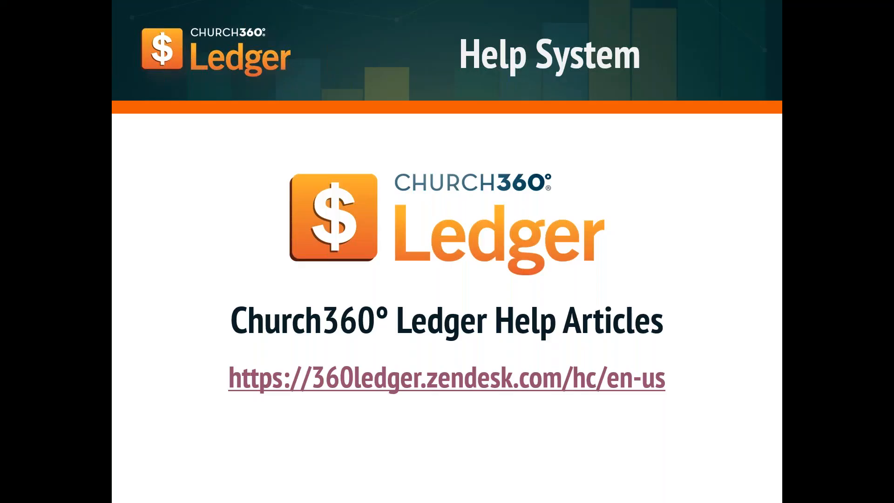
Advance past the $25 Training Manual slide to the closing Contact Info slide.
click(233, 275)
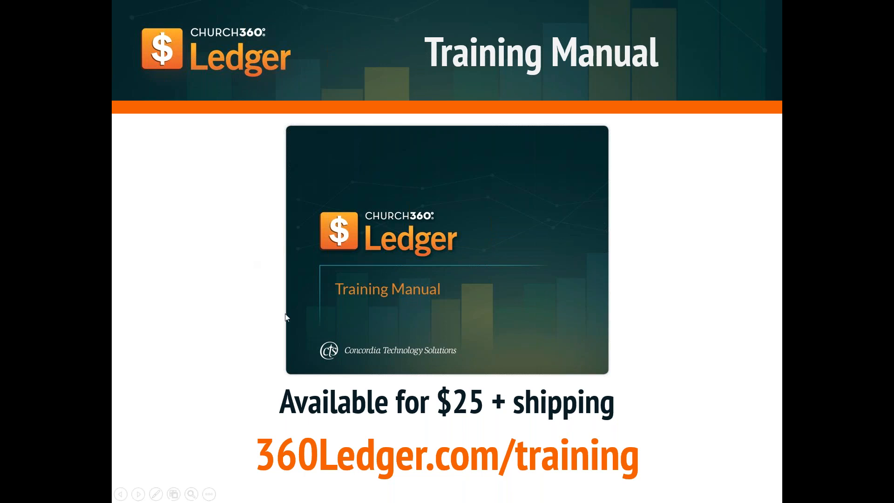
click(231, 313)
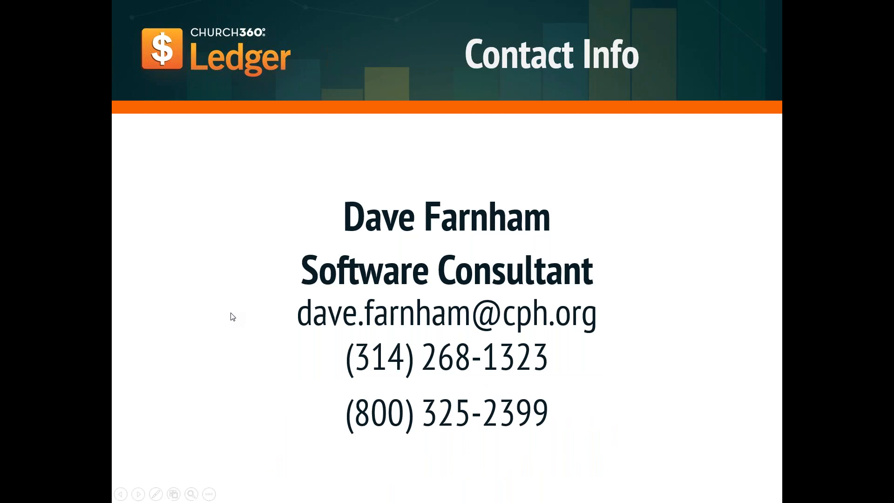